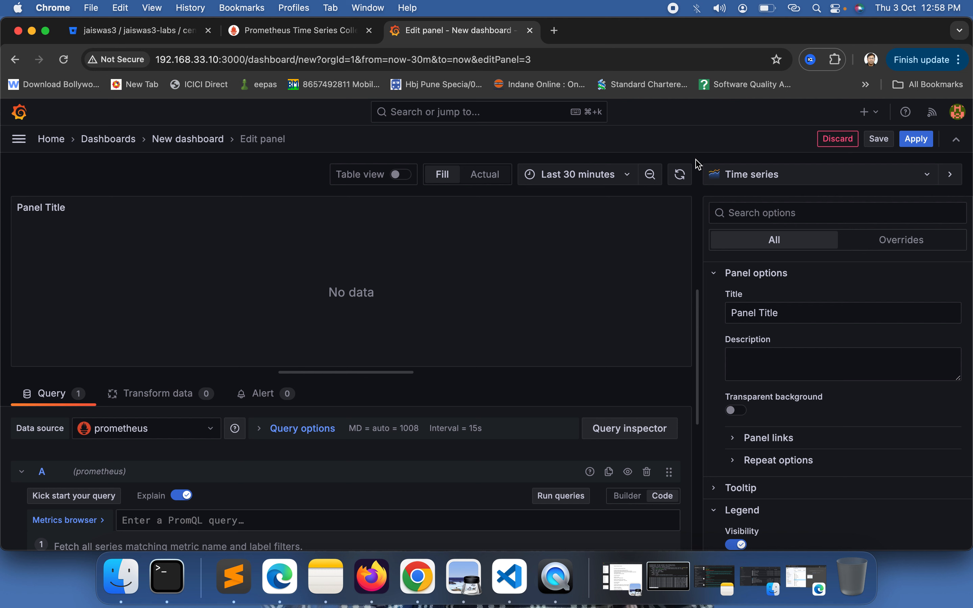
Title the panel "Network IO" and give it the description "This is for Network IO"
left_click_drag(794, 313, 715, 314)
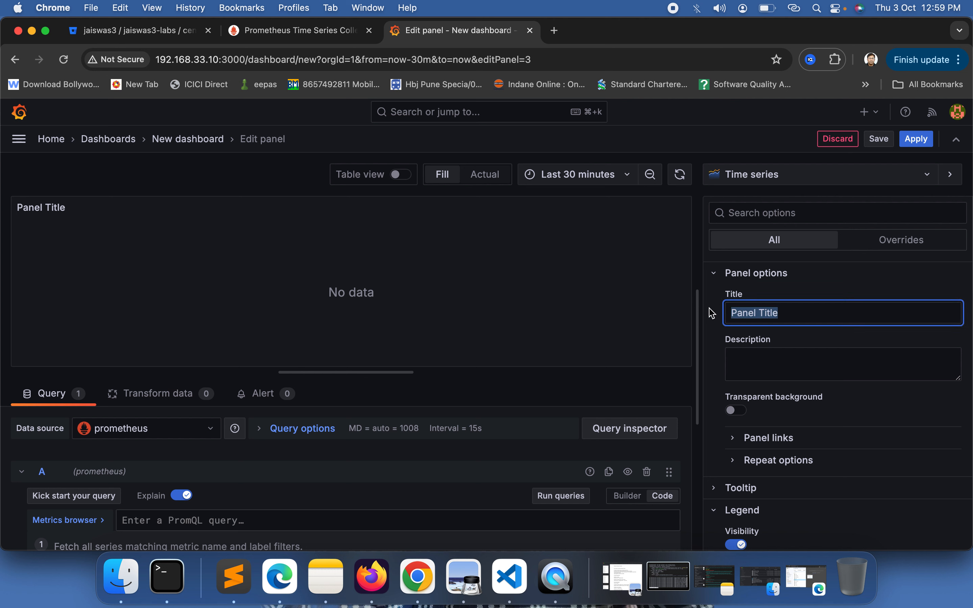
type("Ne")
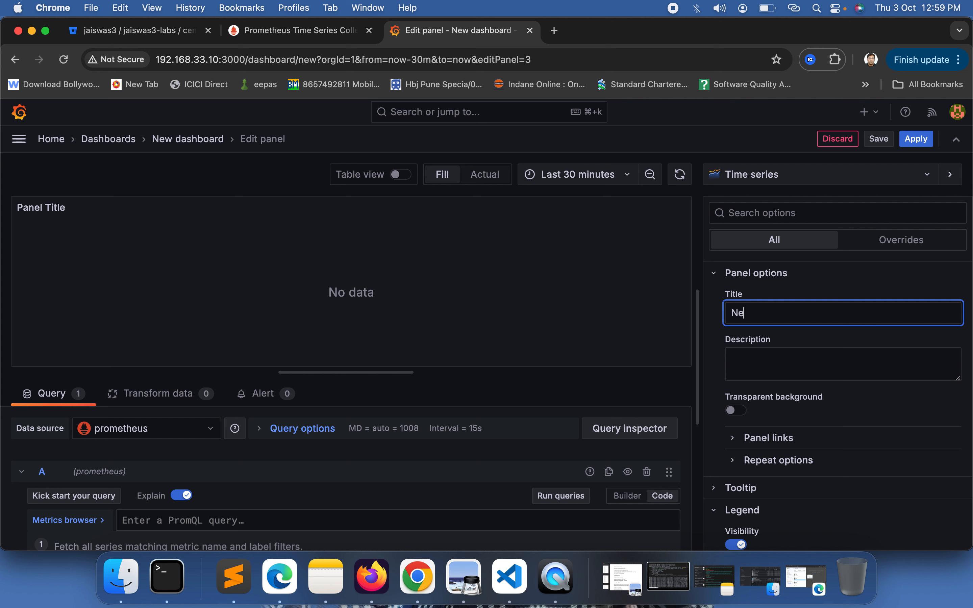
type("twork")
type("Usag")
left_click_drag(807, 316, 720, 321)
left_click(741, 363)
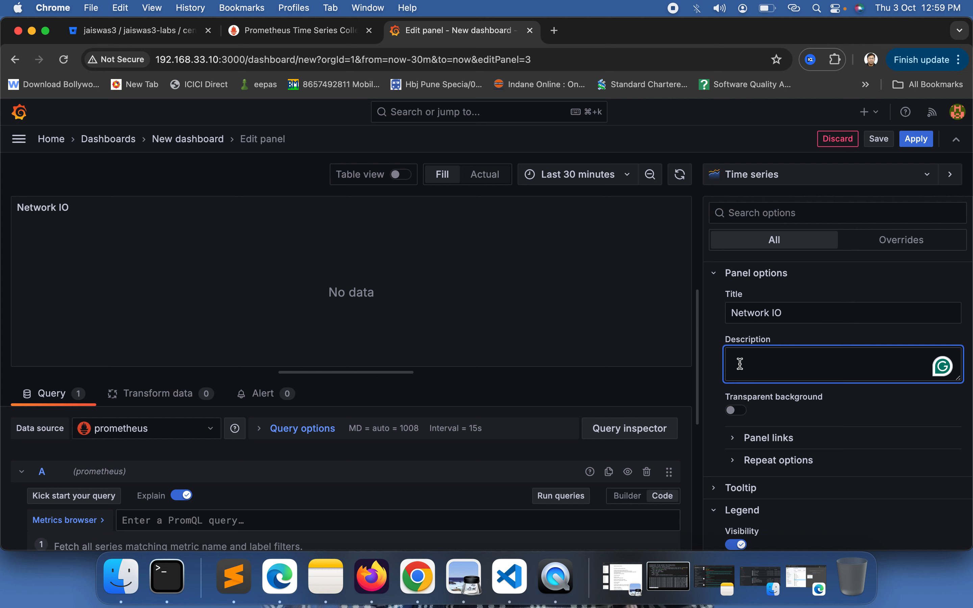
type("This is for Network IO")
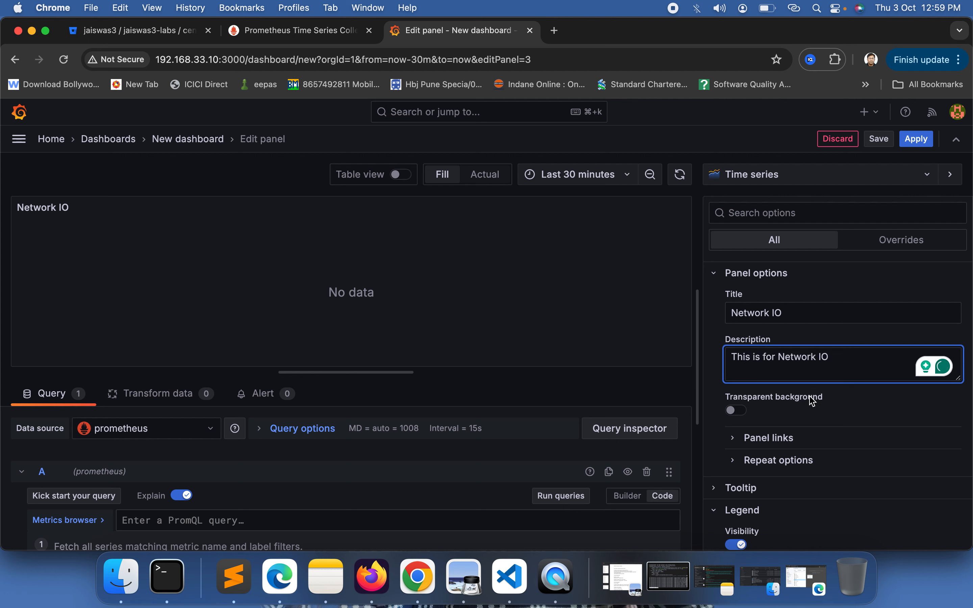
Use the metric node_network_receive_bytes_total as the PromQL expression of query A
scroll(282, 475, "down", 2)
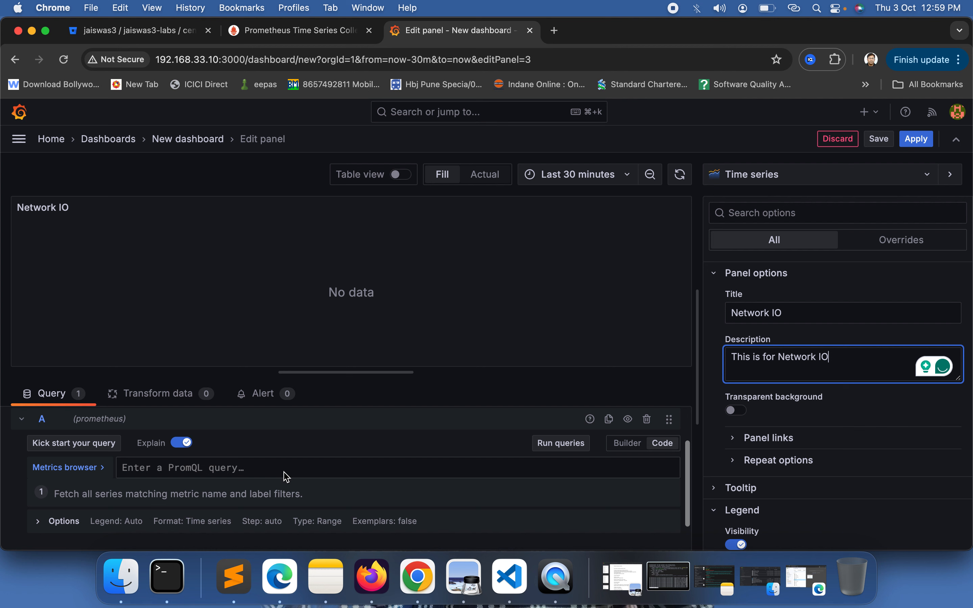
left_click(204, 473)
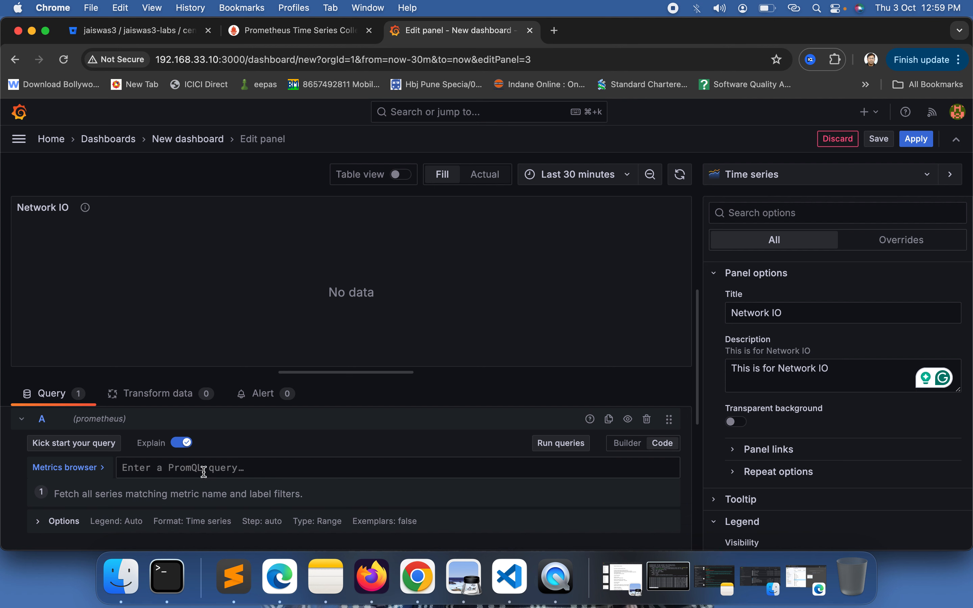
type("network")
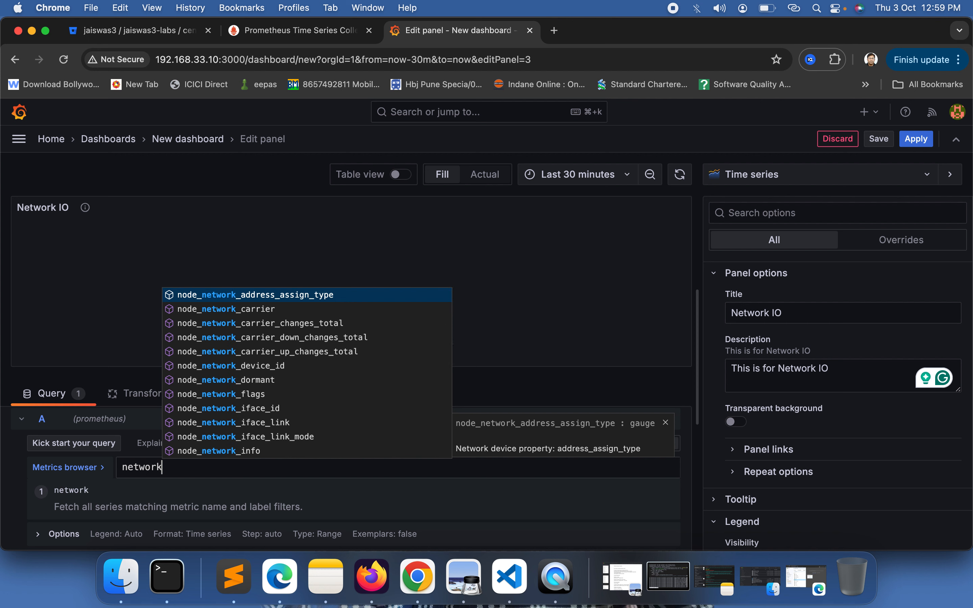
scroll(302, 407, "down", 3)
scroll(304, 410, "down", 2)
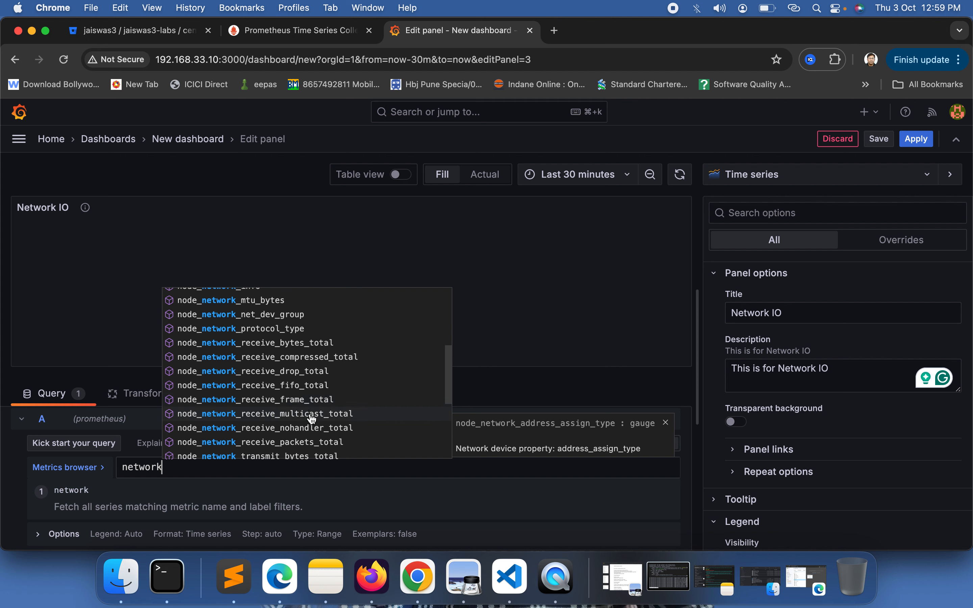
left_click(293, 343)
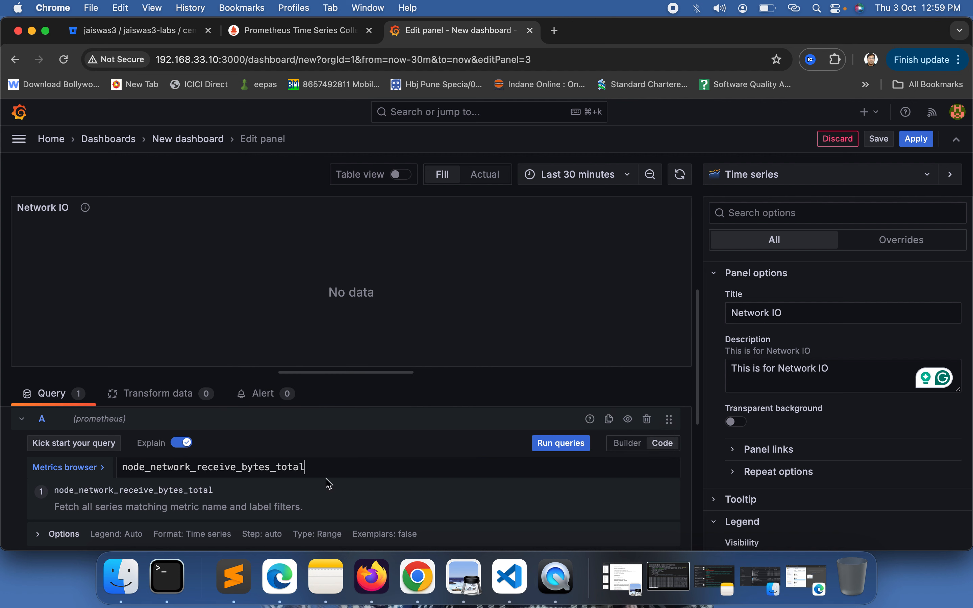
Add a [5m] range to the metric, wrap it in the rate() function and run the query
type("[")
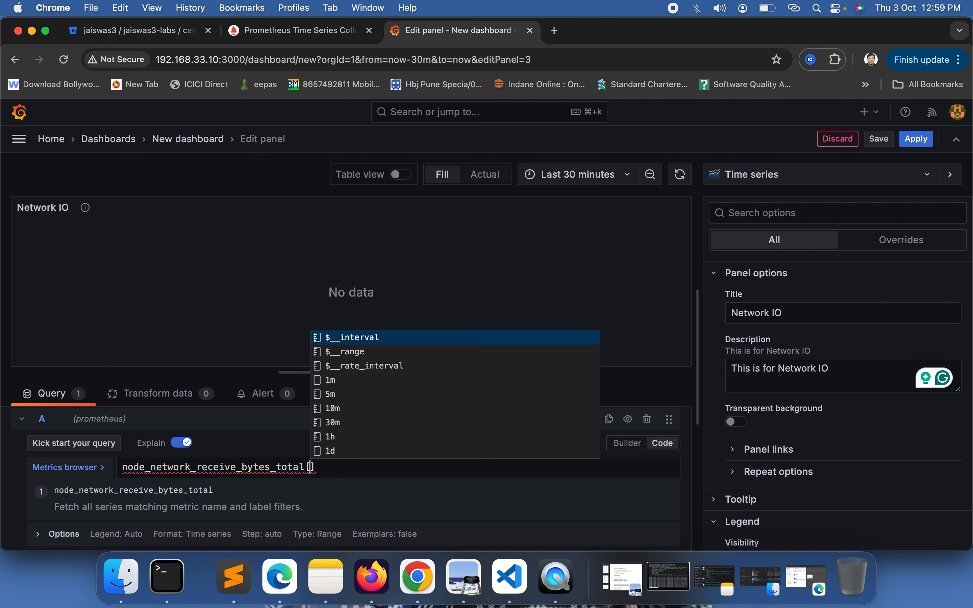
type("5")
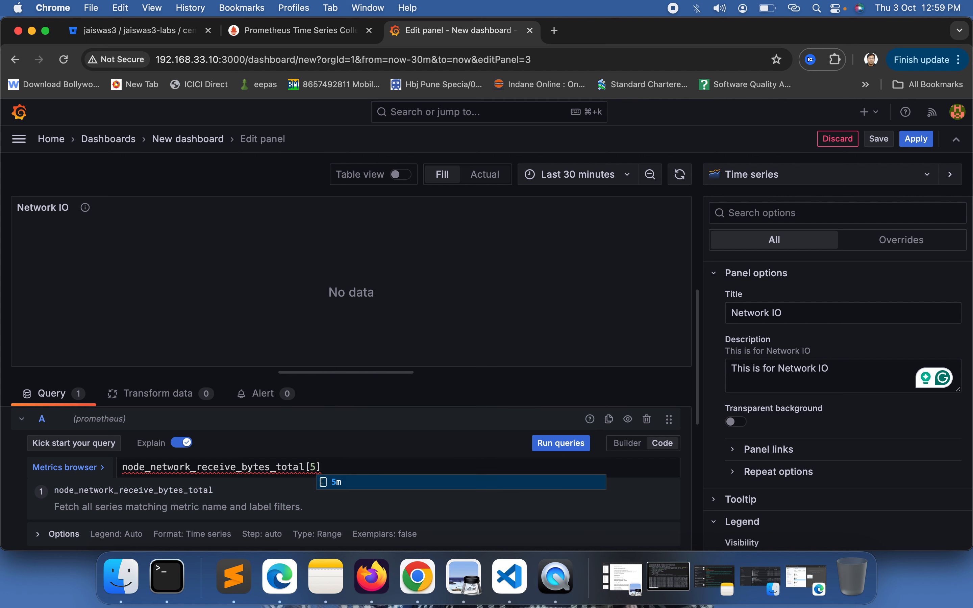
type("m")
left_click(367, 467)
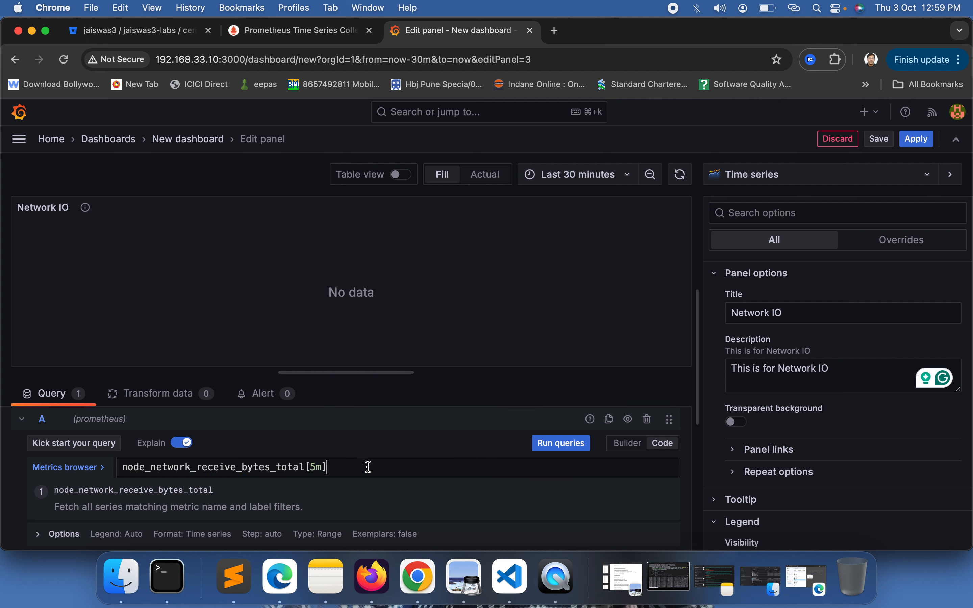
type(")")
double_click(125, 468)
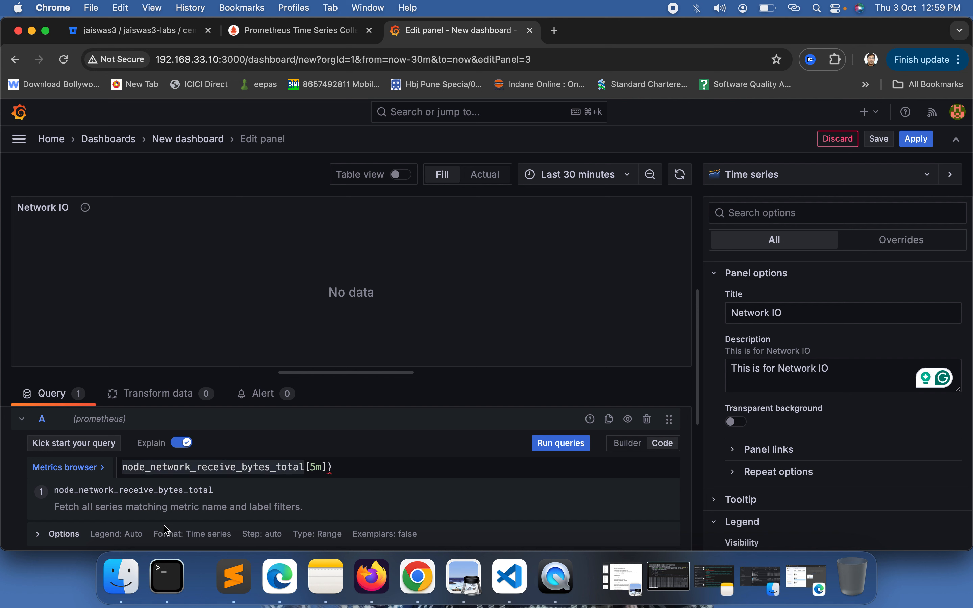
type("(")
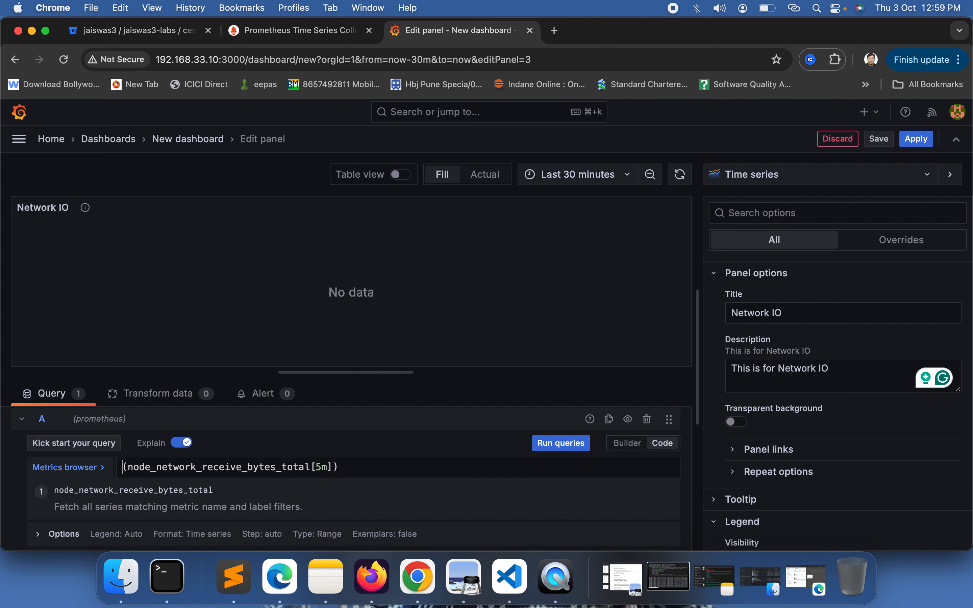
type("rate")
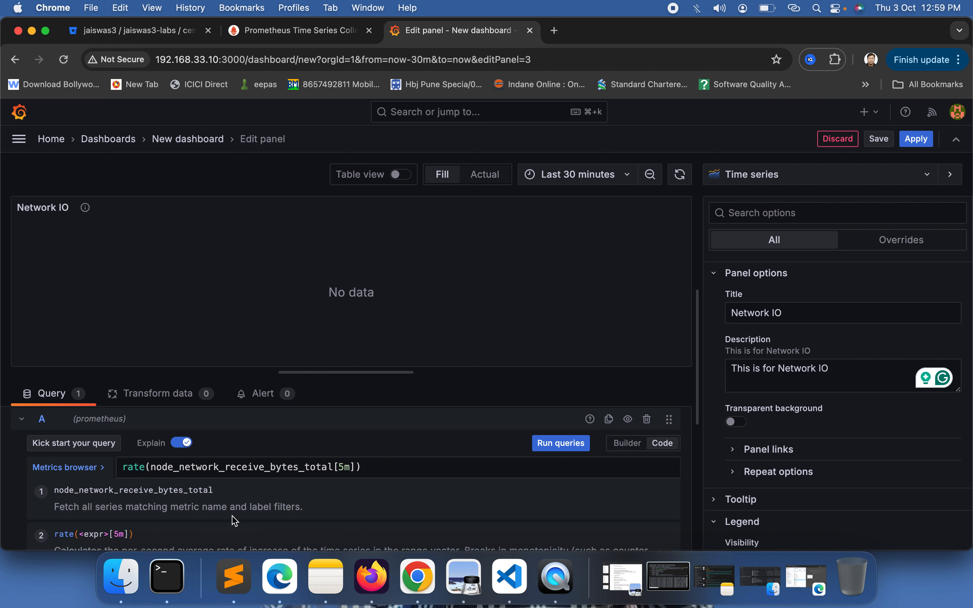
left_click(562, 446)
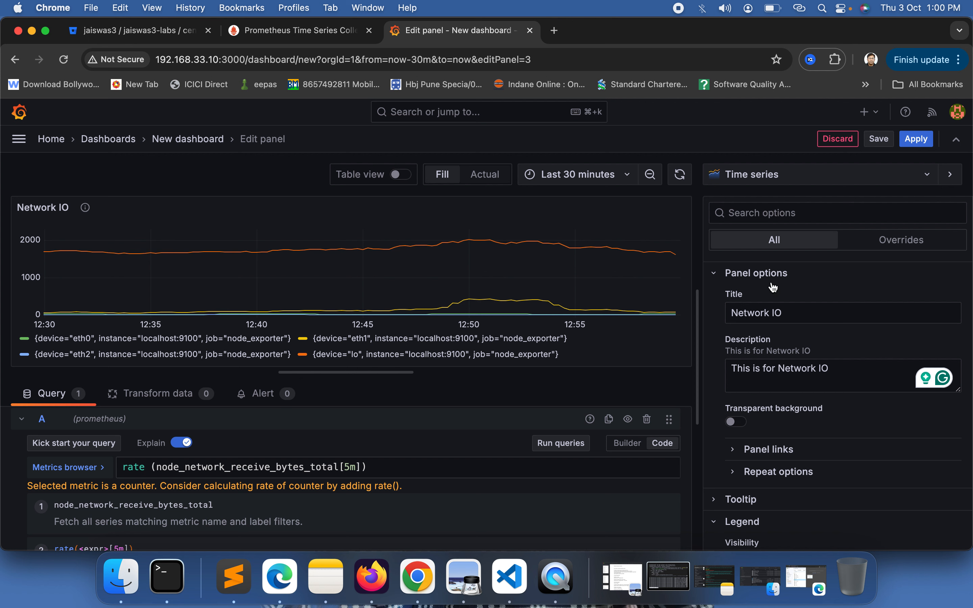
Choose the Time series visualization for the Network IO panel and apply the panel to the dashboard
left_click(756, 176)
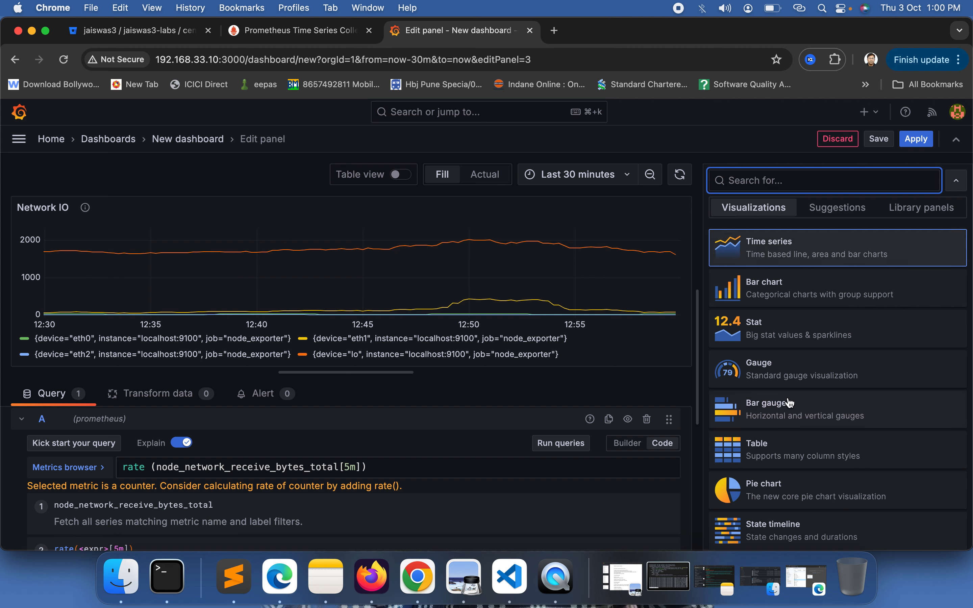
left_click(762, 254)
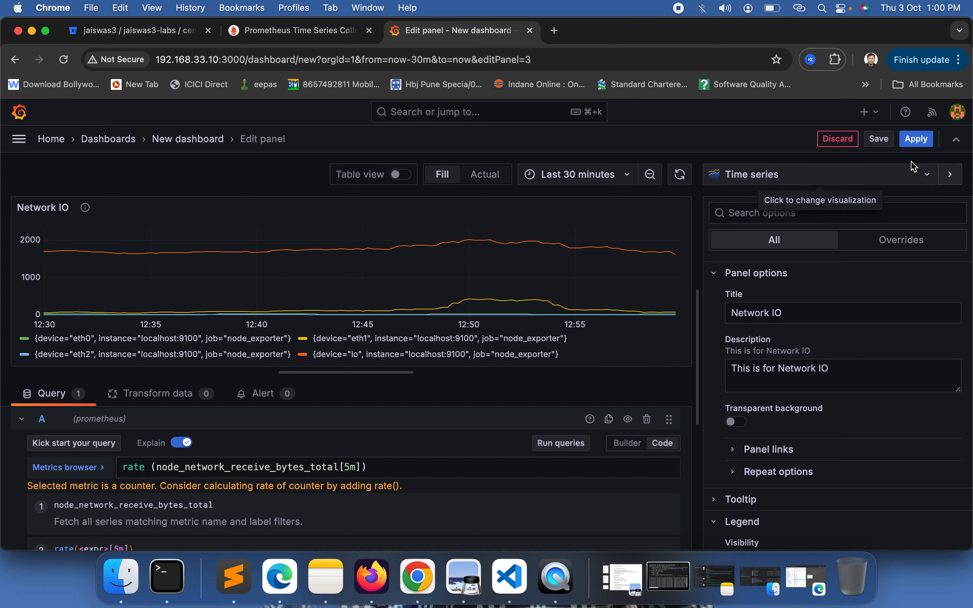
scroll(835, 380, "down", 5)
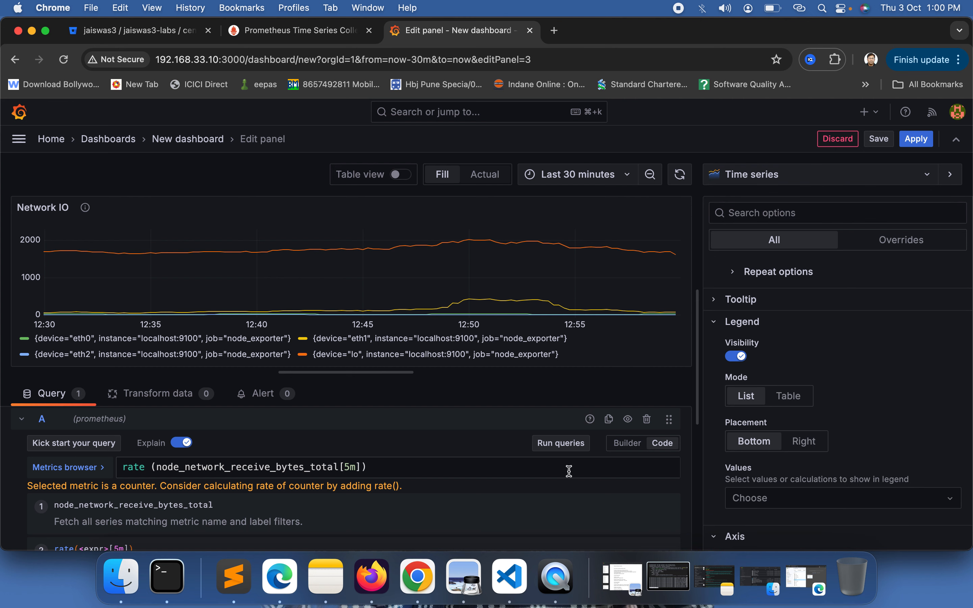
left_click(917, 139)
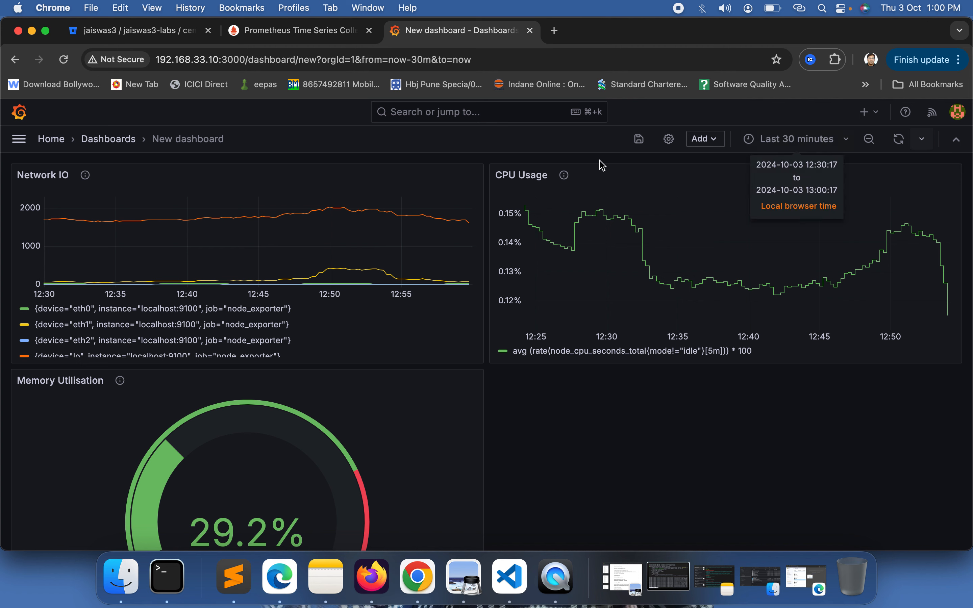
Reopen the Network IO panel from the dashboard for editing
mouse_move(430, 203)
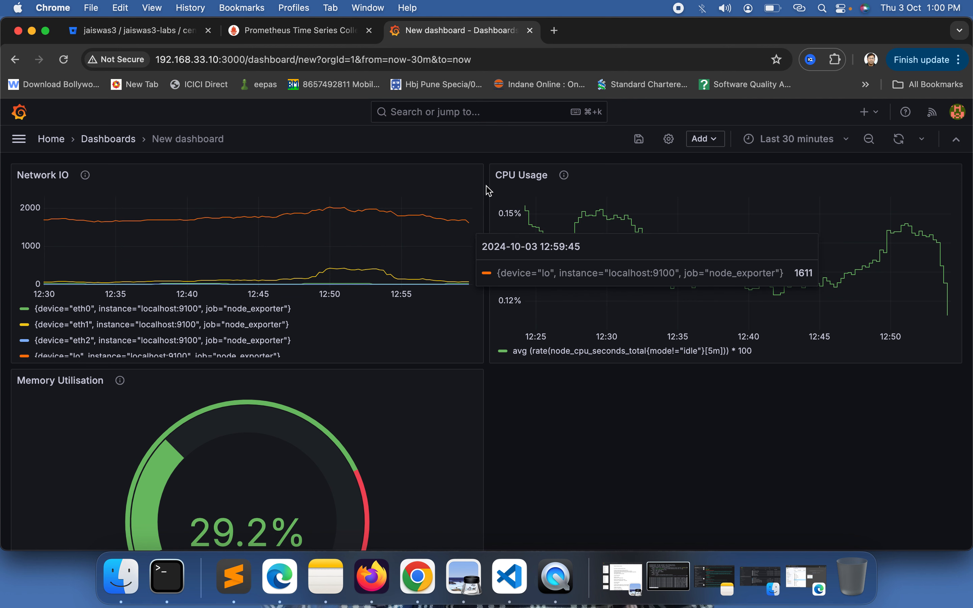
left_click(476, 180)
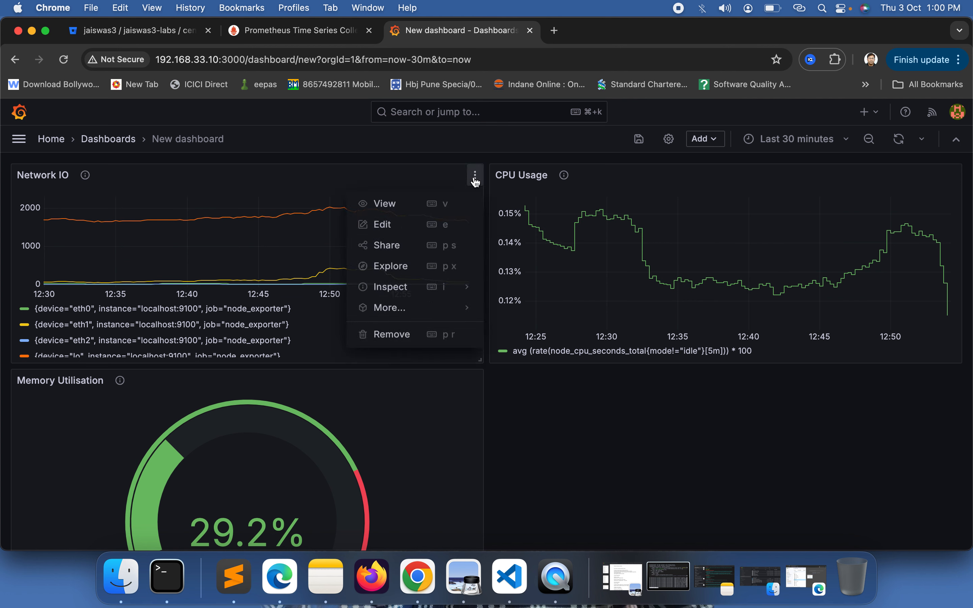
left_click(383, 227)
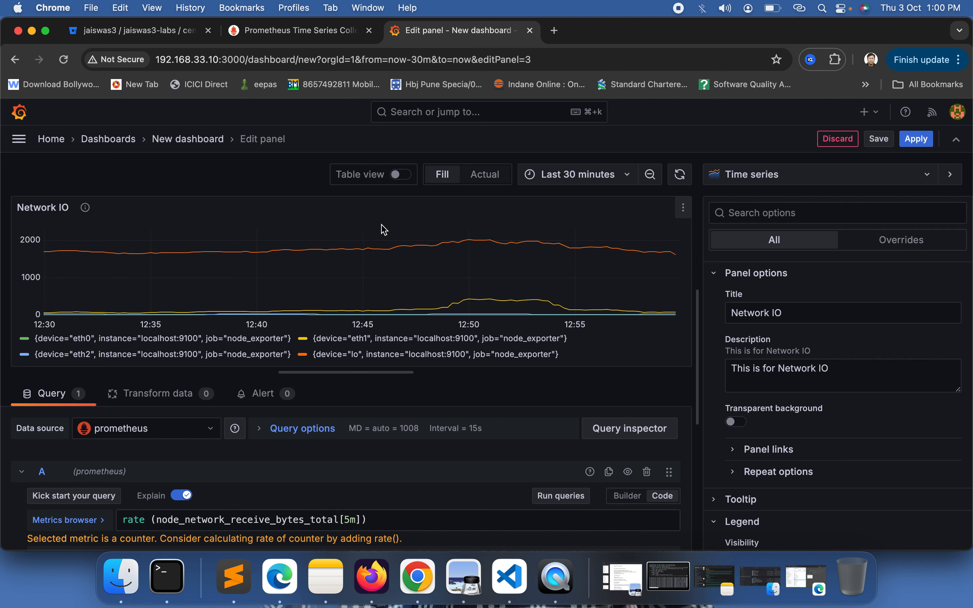
scroll(849, 474, "down", 5)
scroll(850, 474, "down", 3)
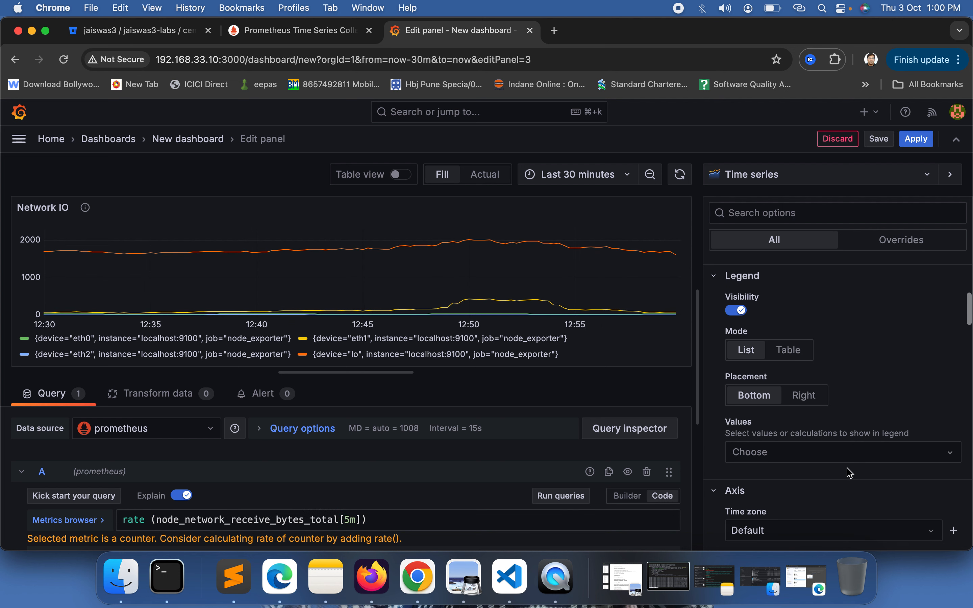
scroll(849, 474, "down", 5)
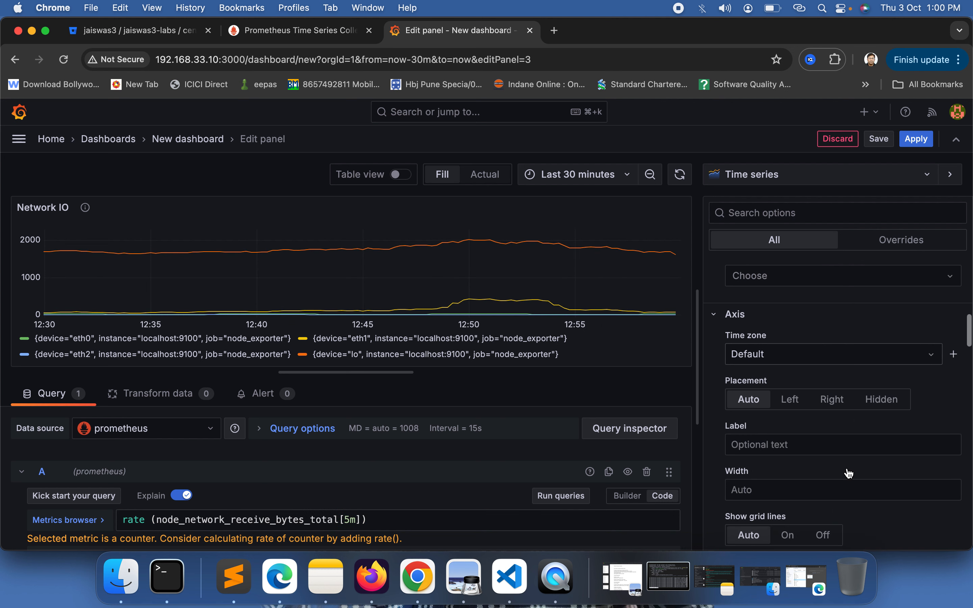
Wrap the rate expression in avg, making the query avg (rate (node_network_receive_bytes_total[5m])), and run it
left_click(125, 519)
type("(")
left_click(384, 522)
type(")")
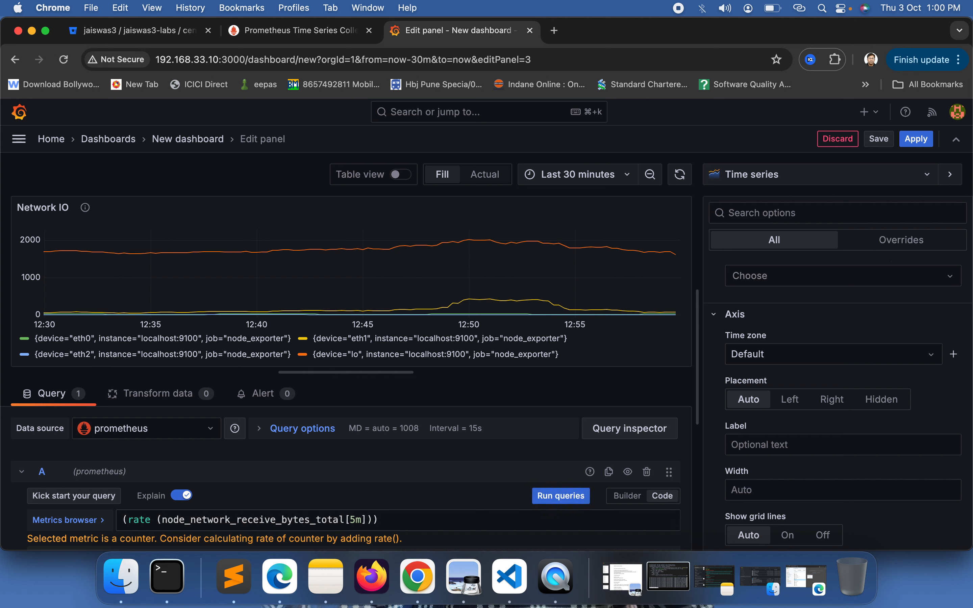
left_click(124, 522)
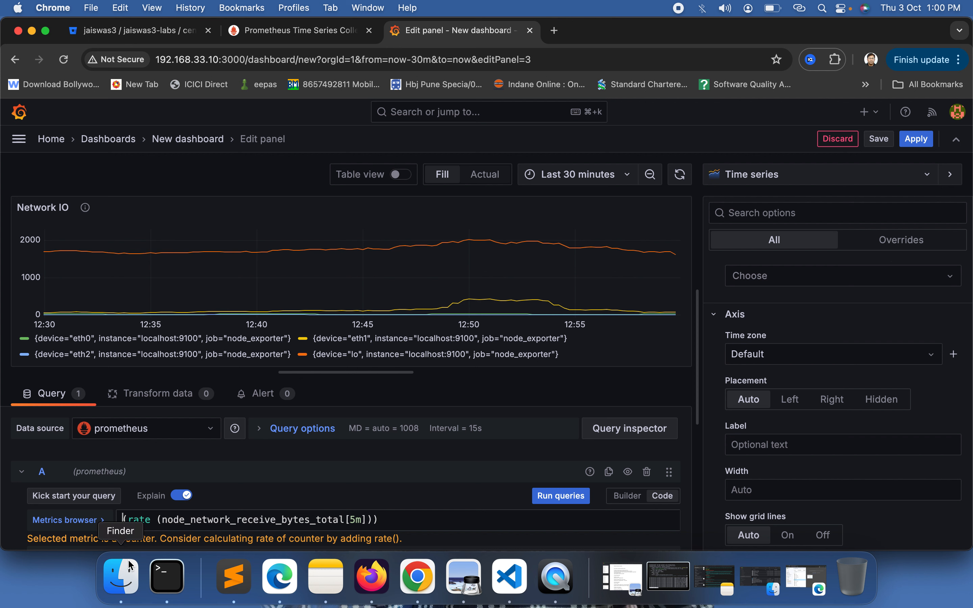
type("avg")
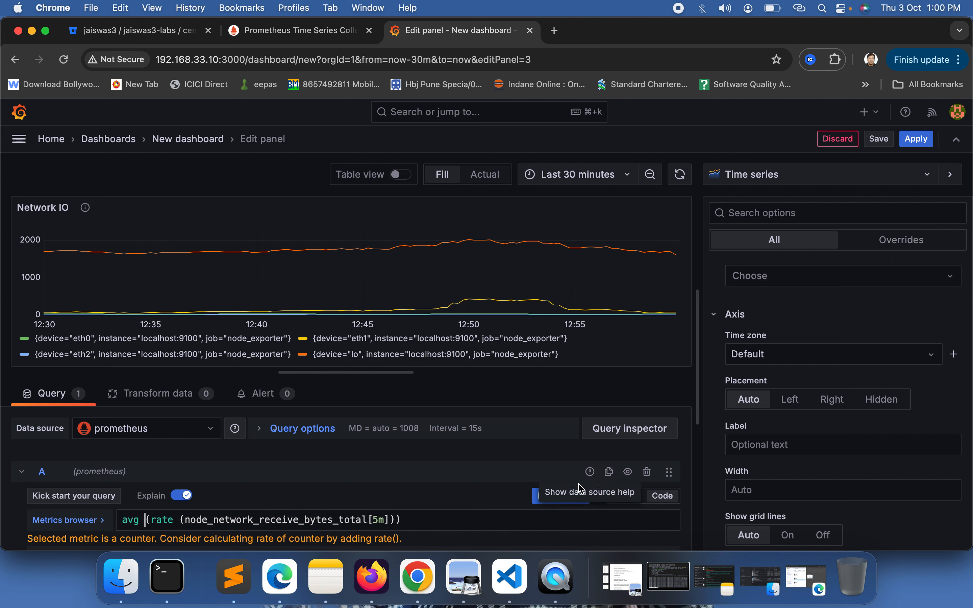
left_click(569, 497)
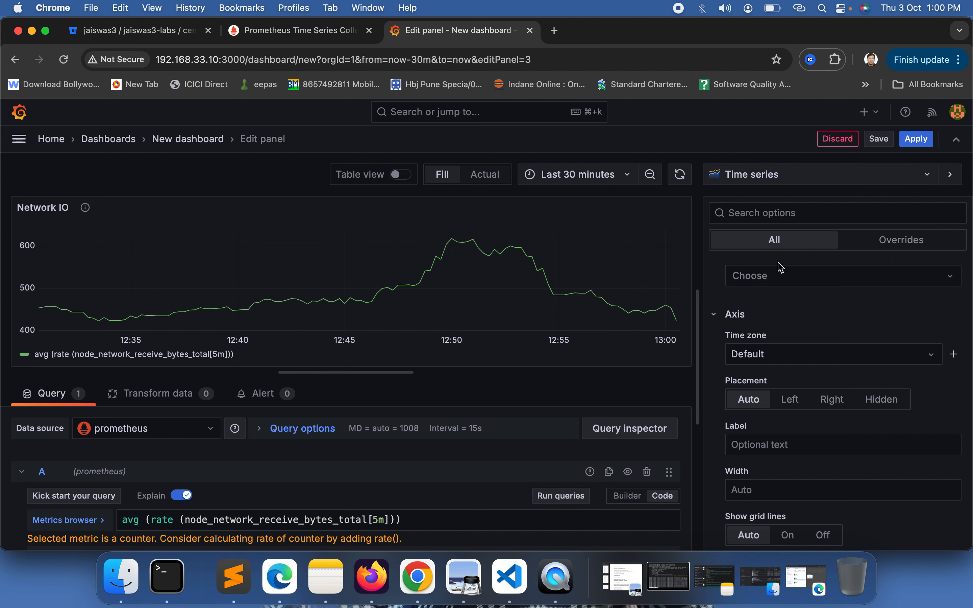
Set the panel's unit in the standard options to Misc / Percent (0-100)
scroll(829, 435, "down", 5)
scroll(831, 435, "down", 8)
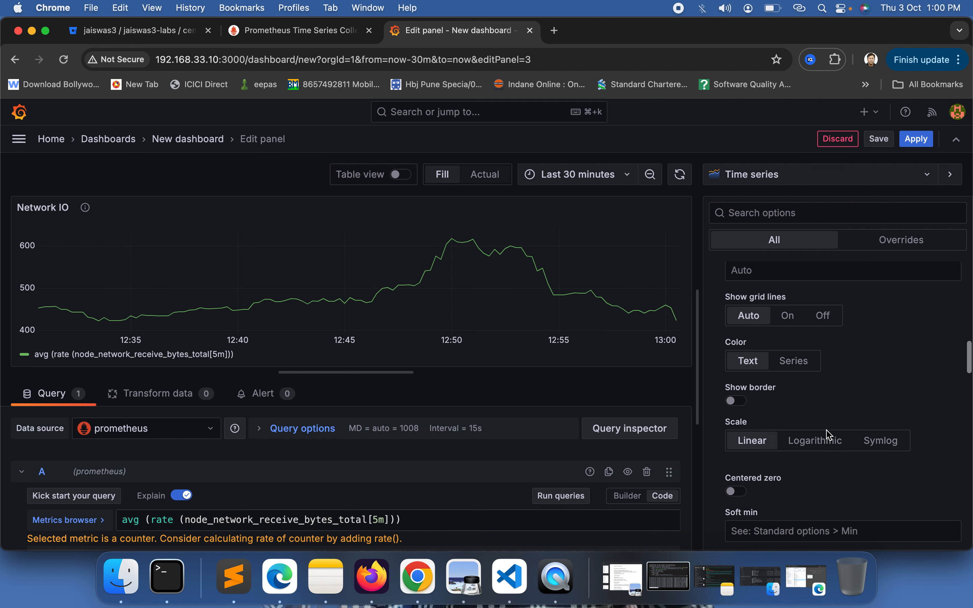
scroll(831, 435, "down", 2)
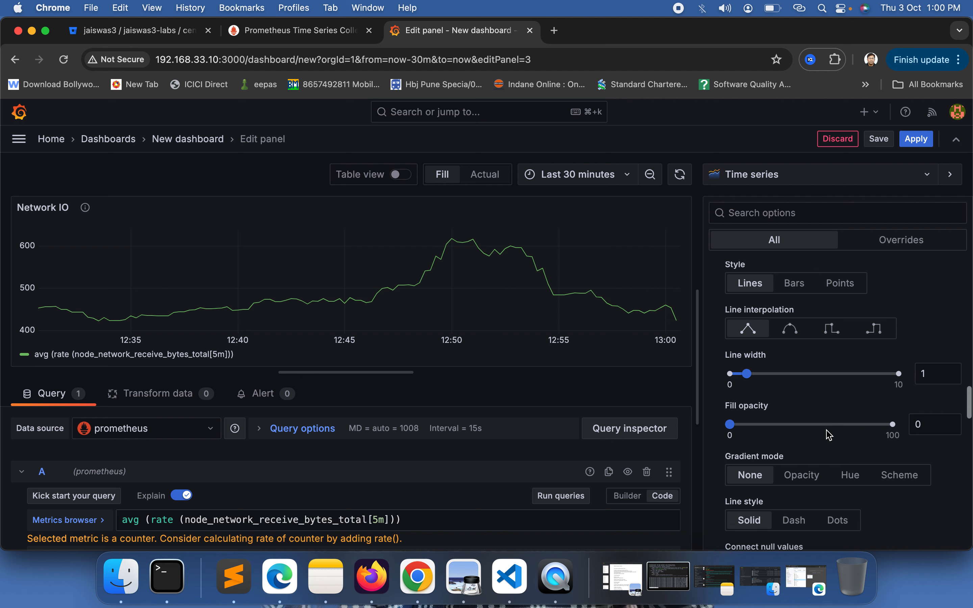
scroll(831, 436, "down", 11)
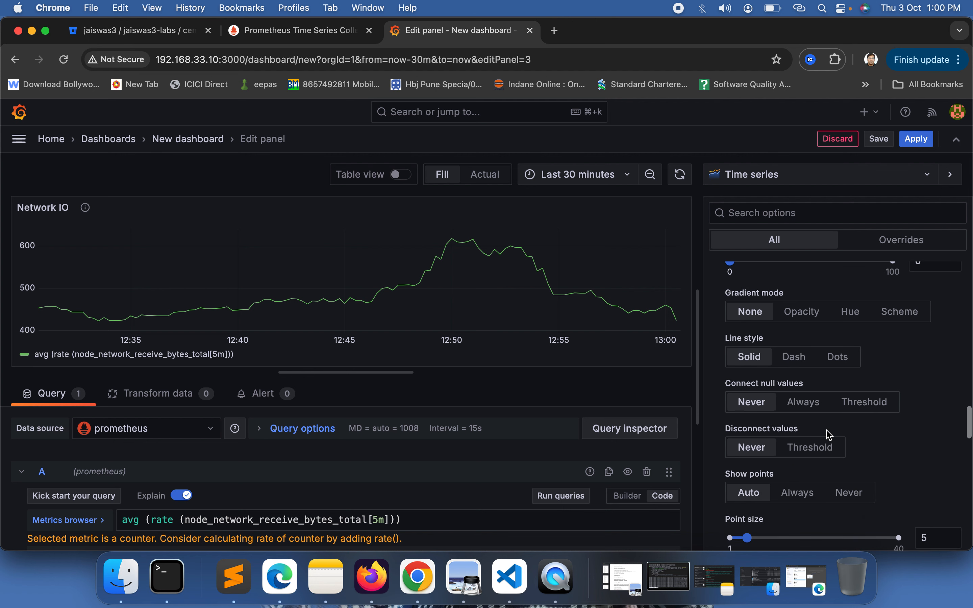
scroll(831, 435, "down", 1)
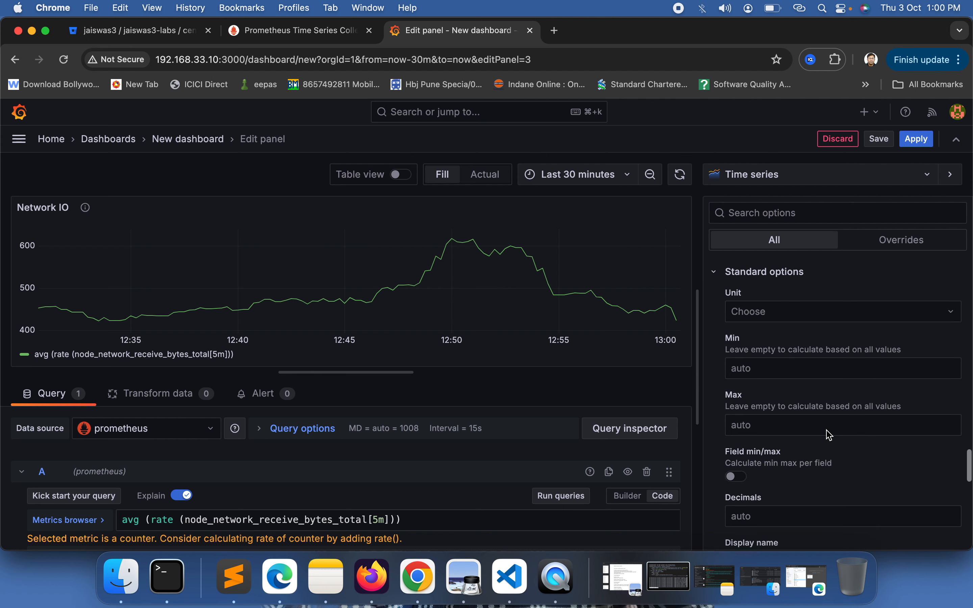
left_click(751, 316)
type("per")
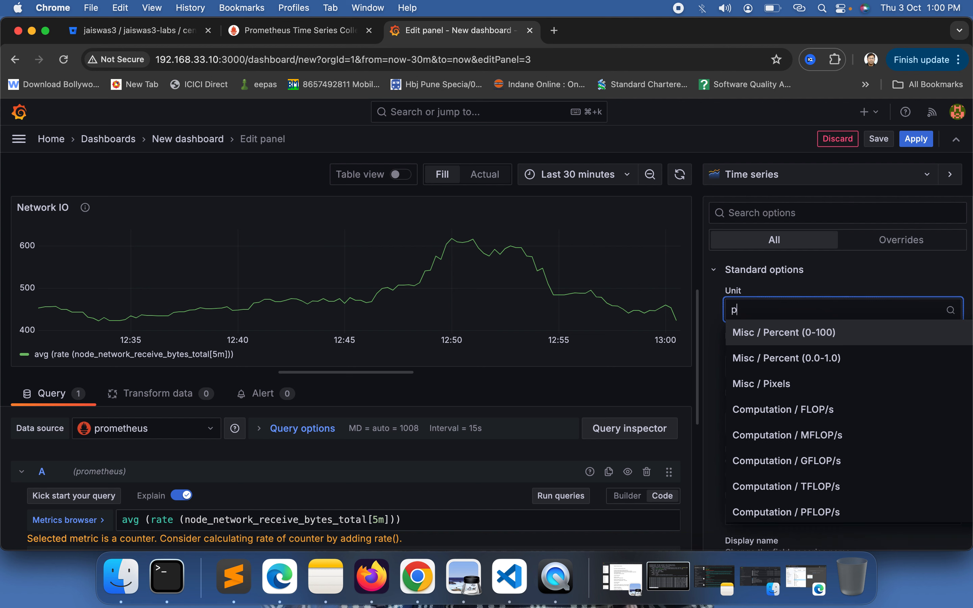
left_click(791, 334)
scroll(875, 441, "down", 10)
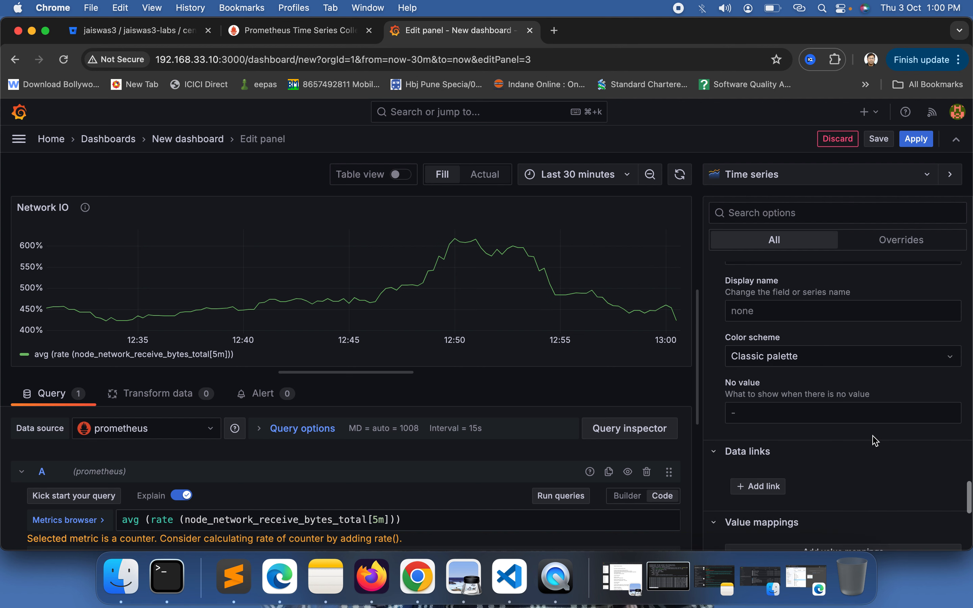
Set the Network IO panel's red threshold to 75, switch the thresholds mode to Percentage, and apply the panel
left_click(756, 435)
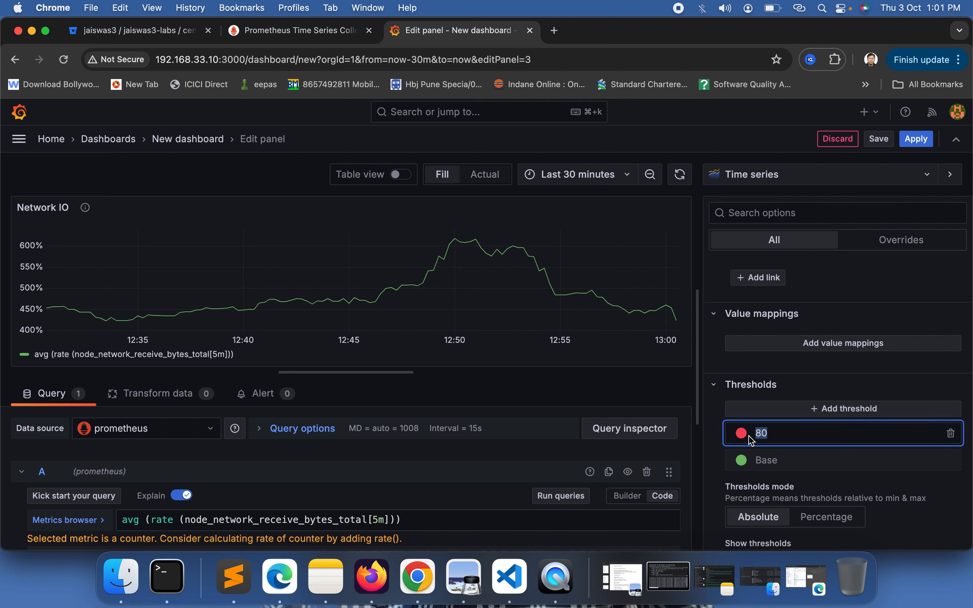
type("75")
scroll(840, 505, "down", 2)
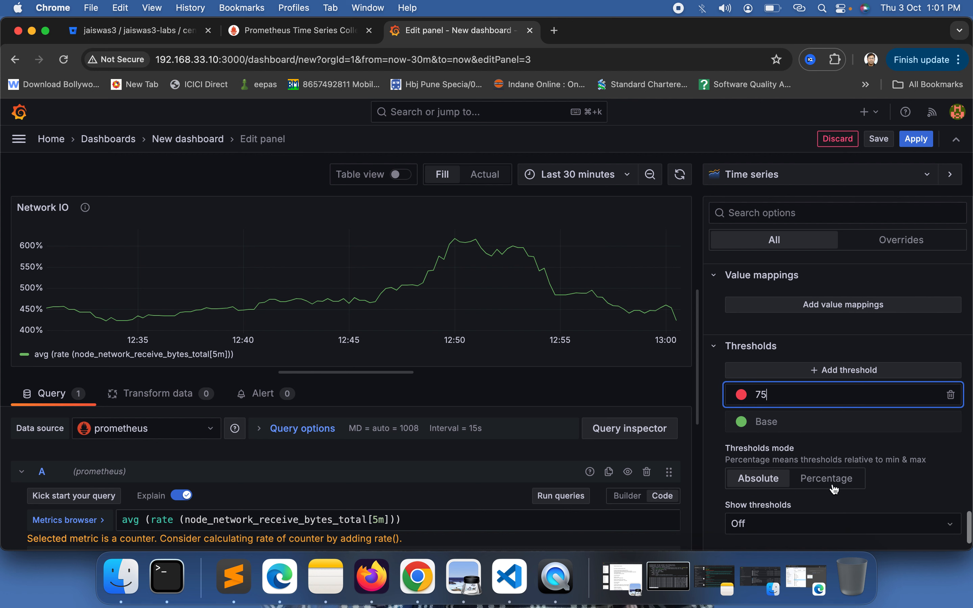
left_click(835, 483)
left_click(916, 139)
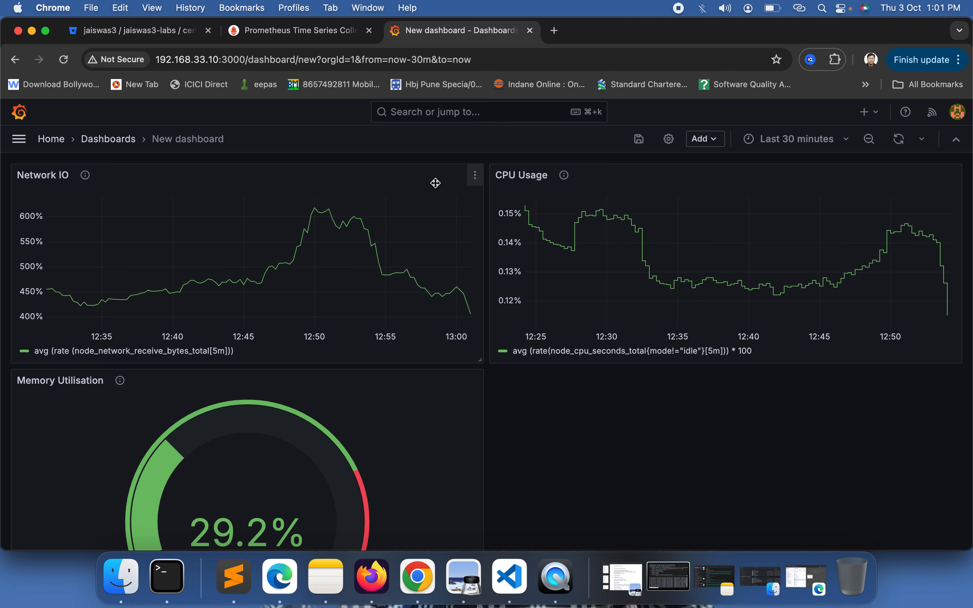
Reopen the Network IO panel for editing, set its thresholds mode to Absolute, and apply the panel
left_click(475, 176)
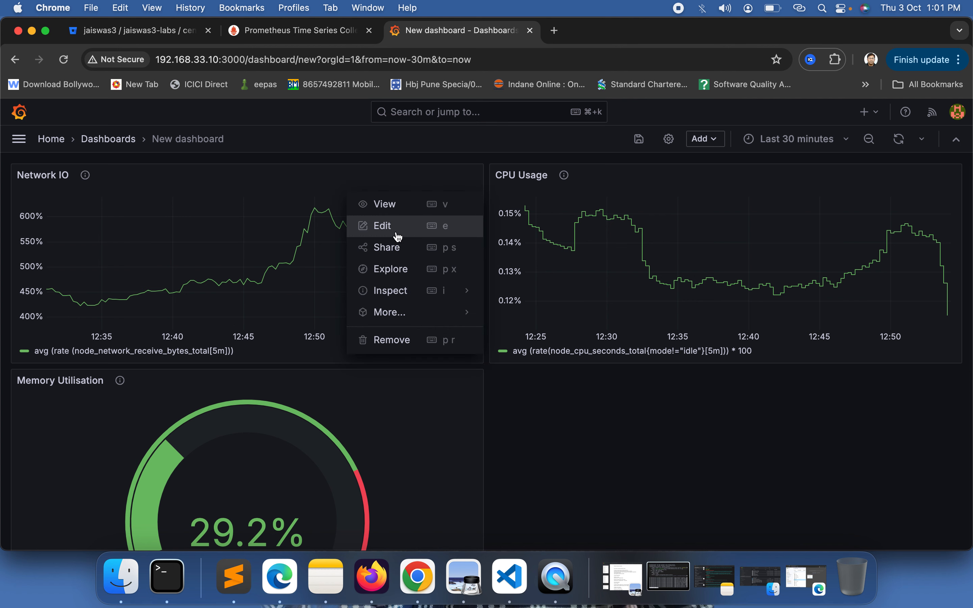
left_click(387, 225)
scroll(858, 441, "down", 15)
scroll(858, 442, "down", 15)
scroll(858, 441, "down", 10)
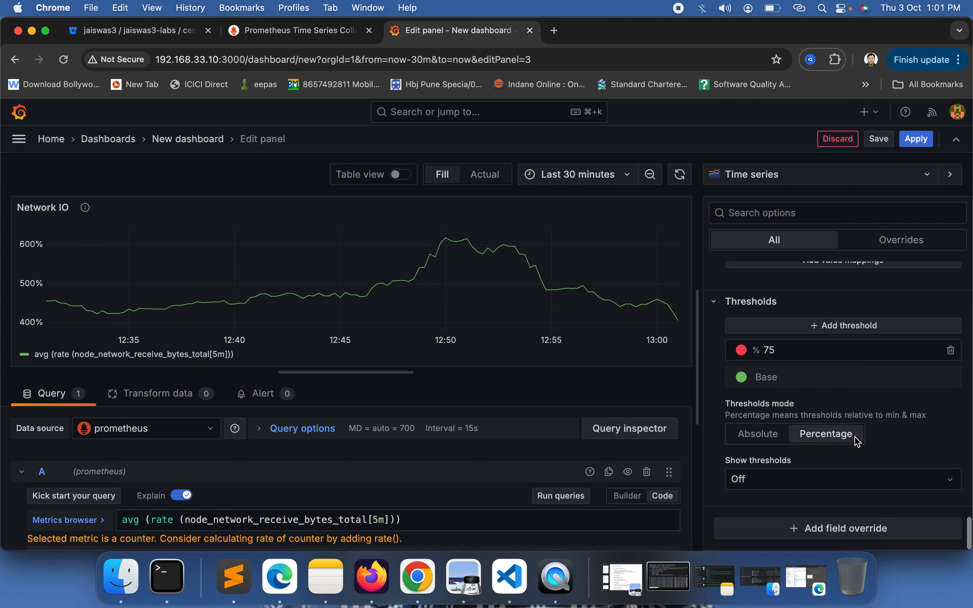
left_click(770, 433)
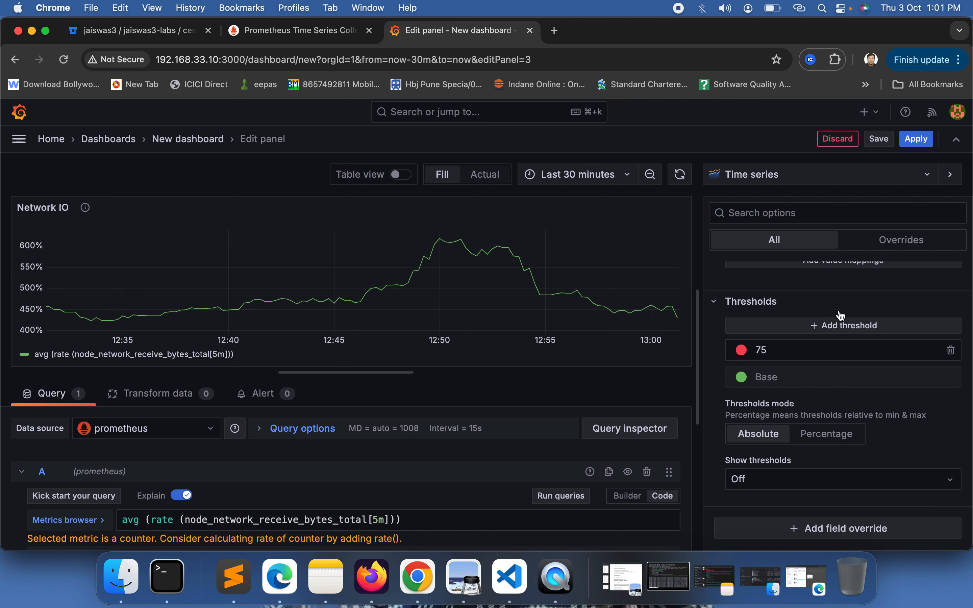
left_click(916, 142)
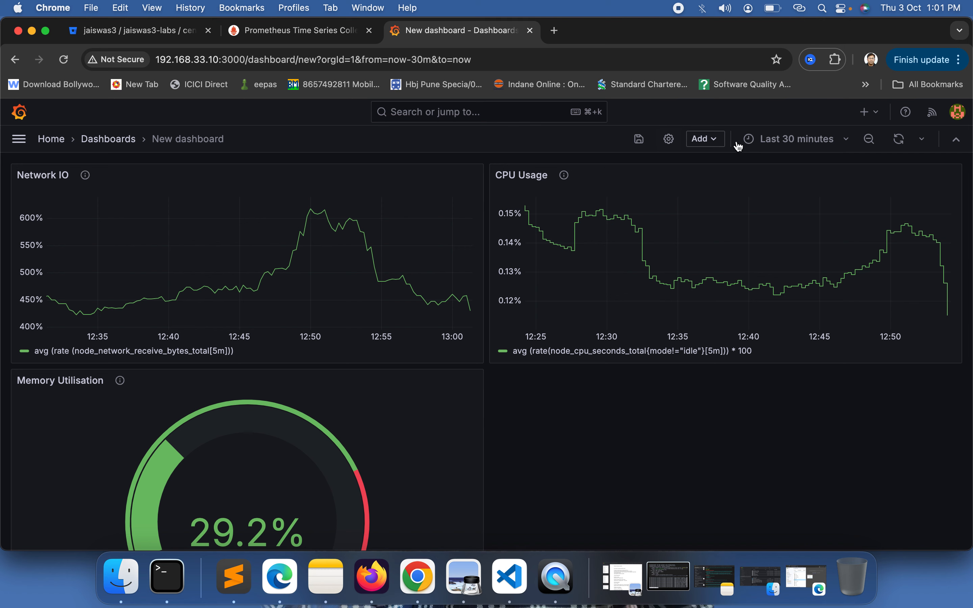
Add a new visualization to the dashboard, titled "Disk Space" with the description "This is for Disk Space"
left_click(715, 144)
left_click(686, 162)
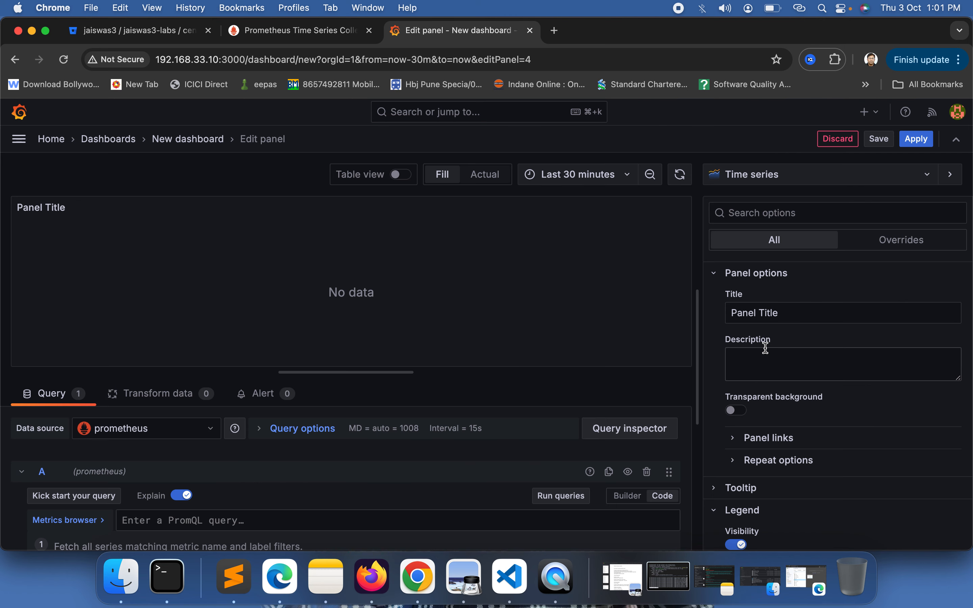
left_click_drag(787, 313, 715, 319)
type("Disk Spac")
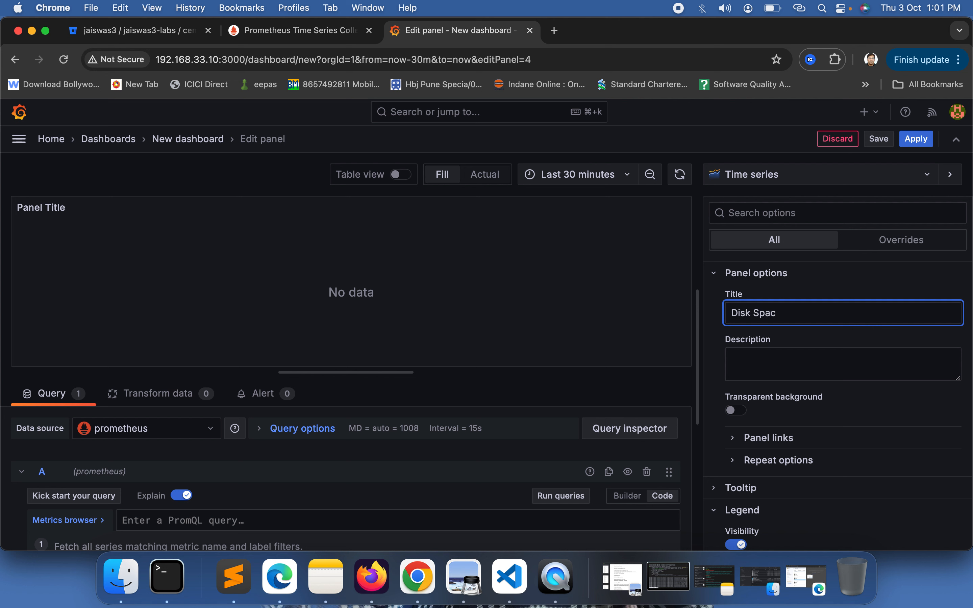
type("e")
left_click_drag(800, 313, 711, 317)
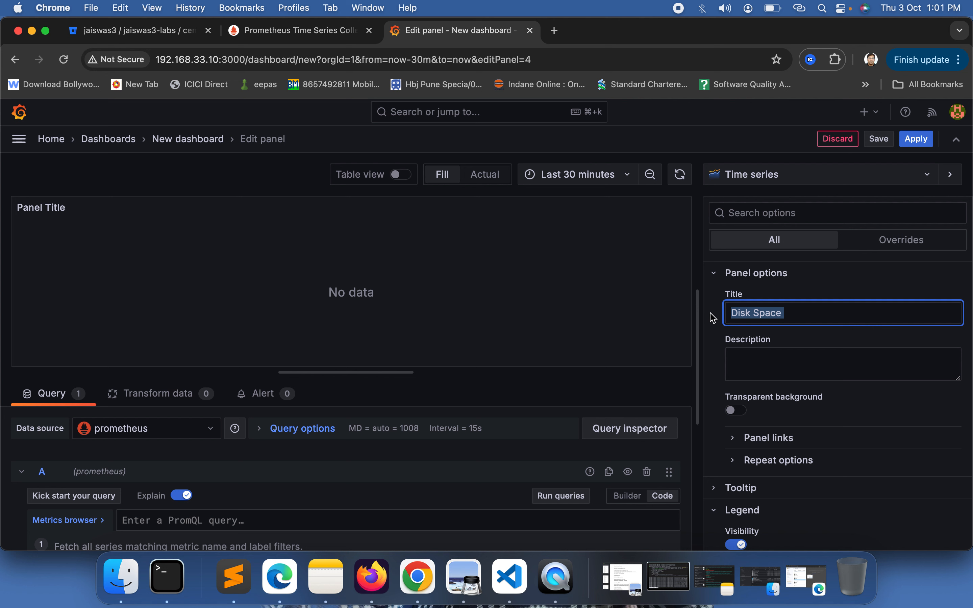
left_click(760, 366)
type("This is")
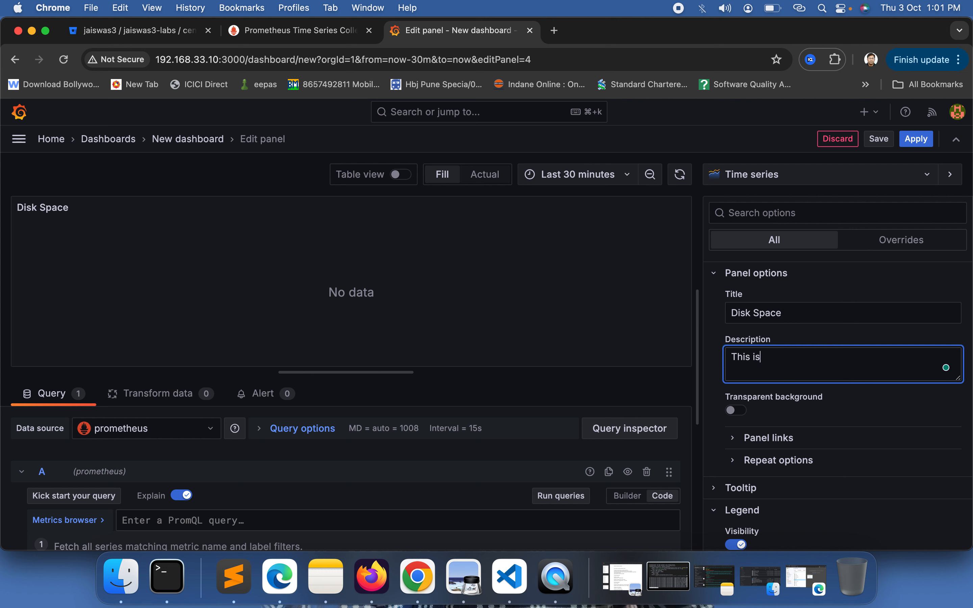
type(" for Disk Space")
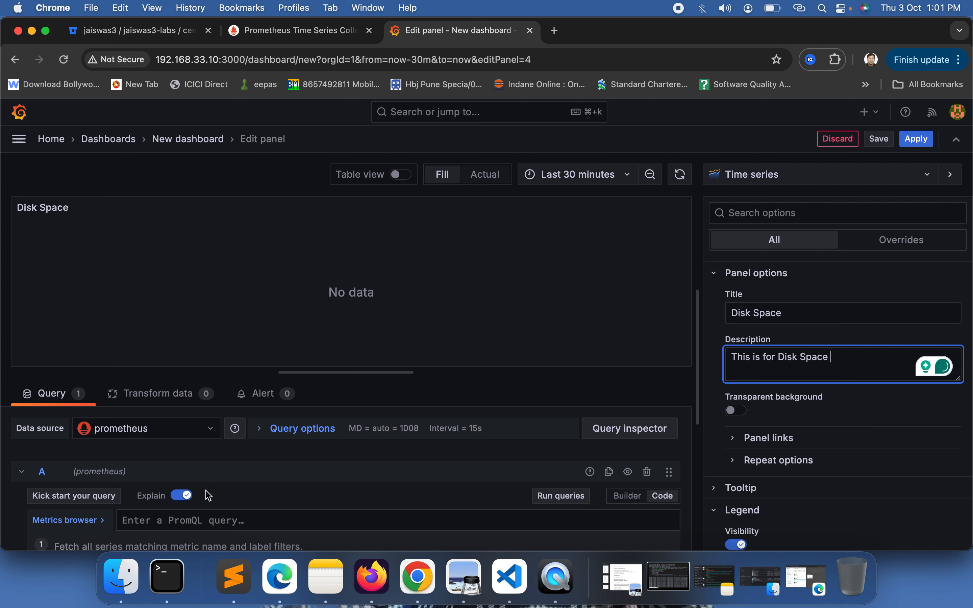
Enter the metric node_filesystem_avail_bytes as the Disk Space panel's Prometheus query and run it
left_click(169, 521)
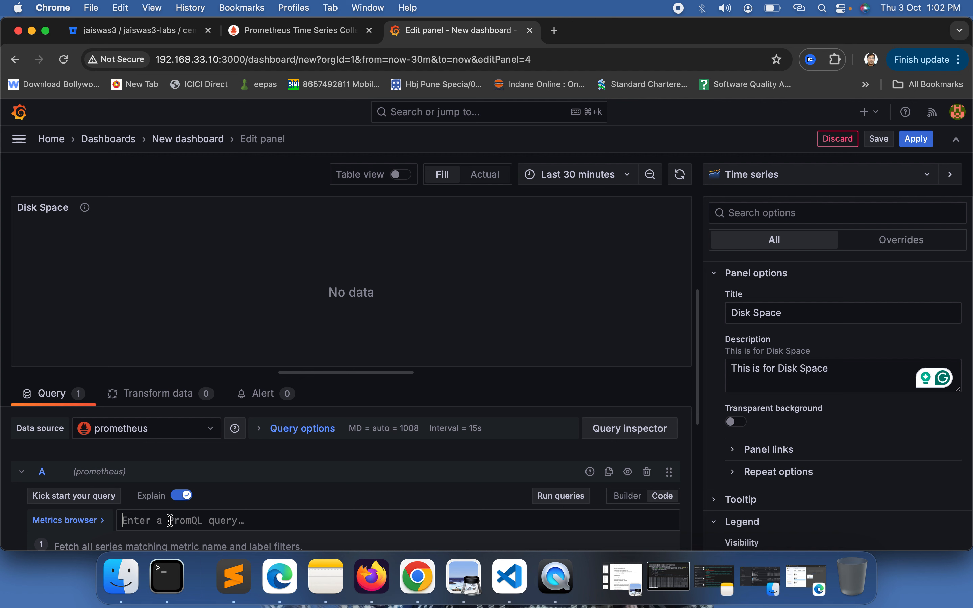
type("file")
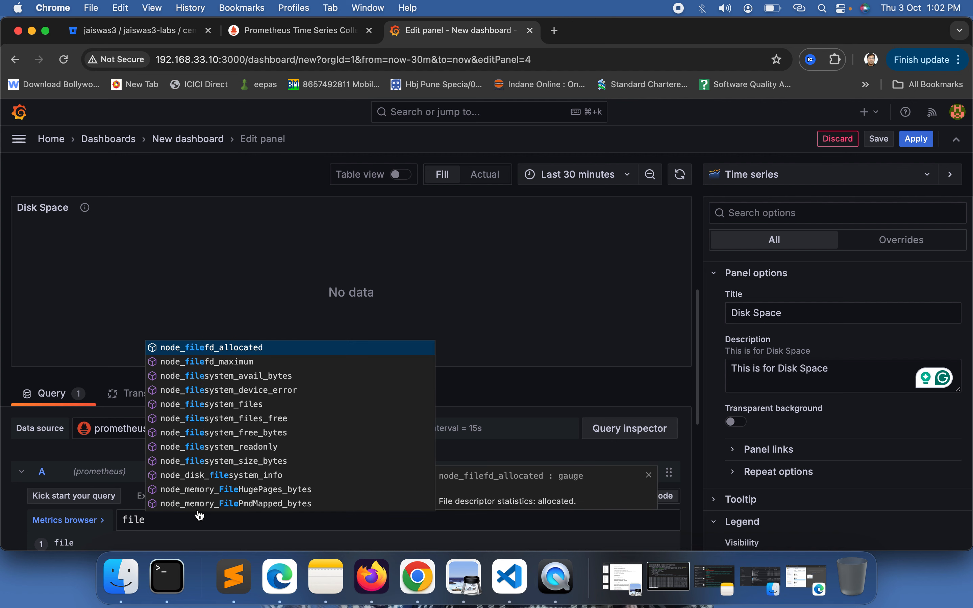
left_click(231, 380)
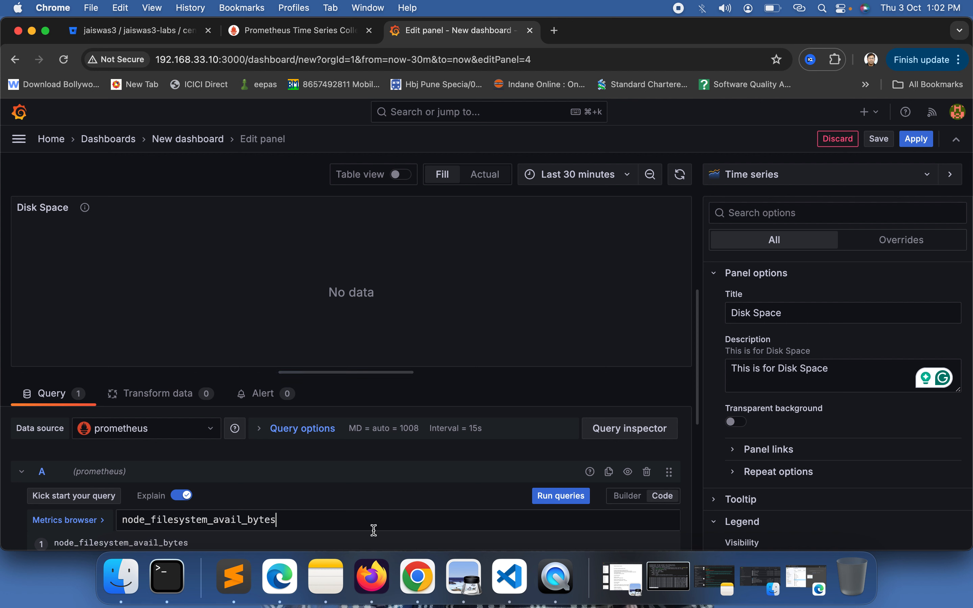
left_click(549, 503)
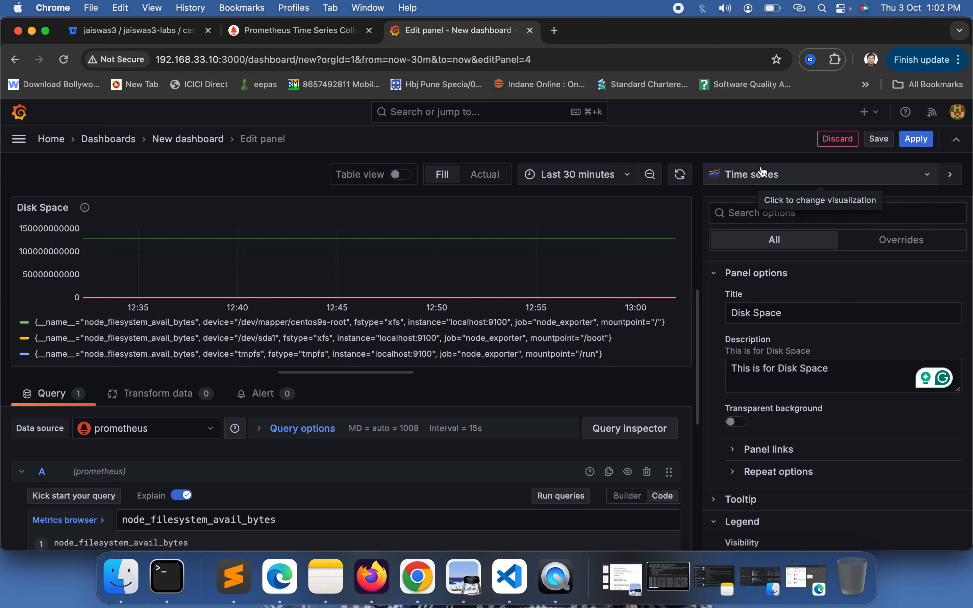
Change the Disk Space panel's visualization to State timeline
left_click(728, 174)
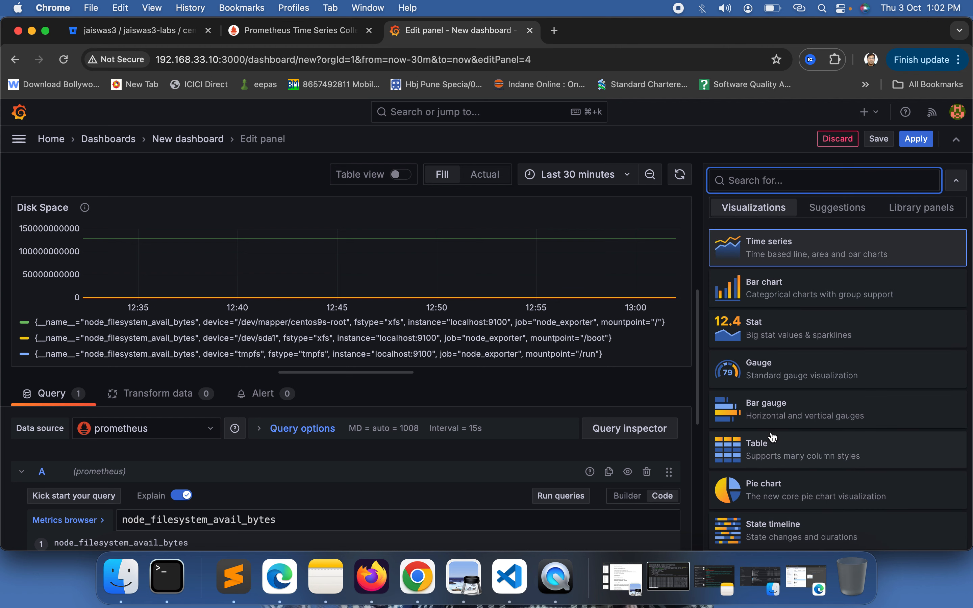
left_click(791, 534)
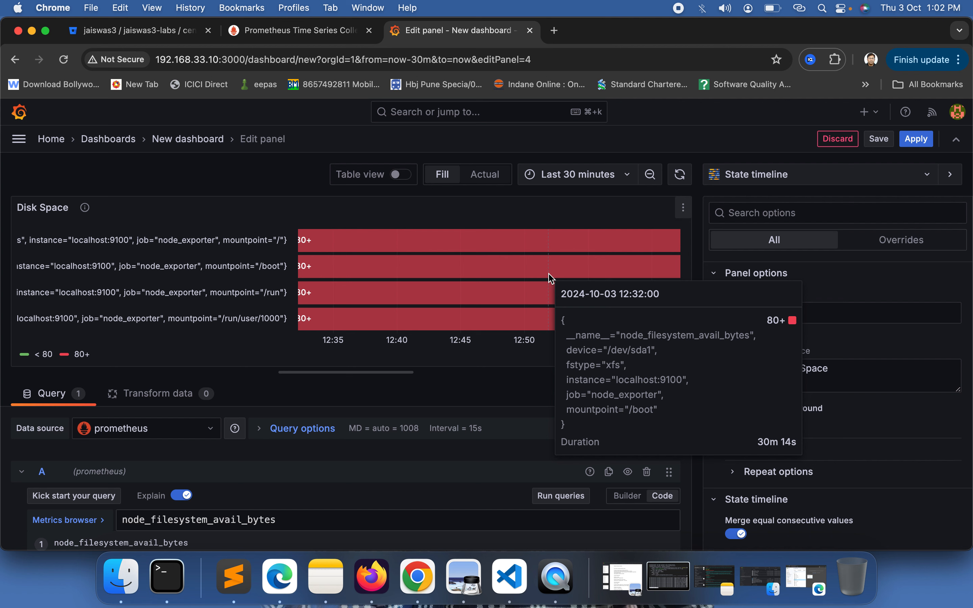
mouse_move(514, 283)
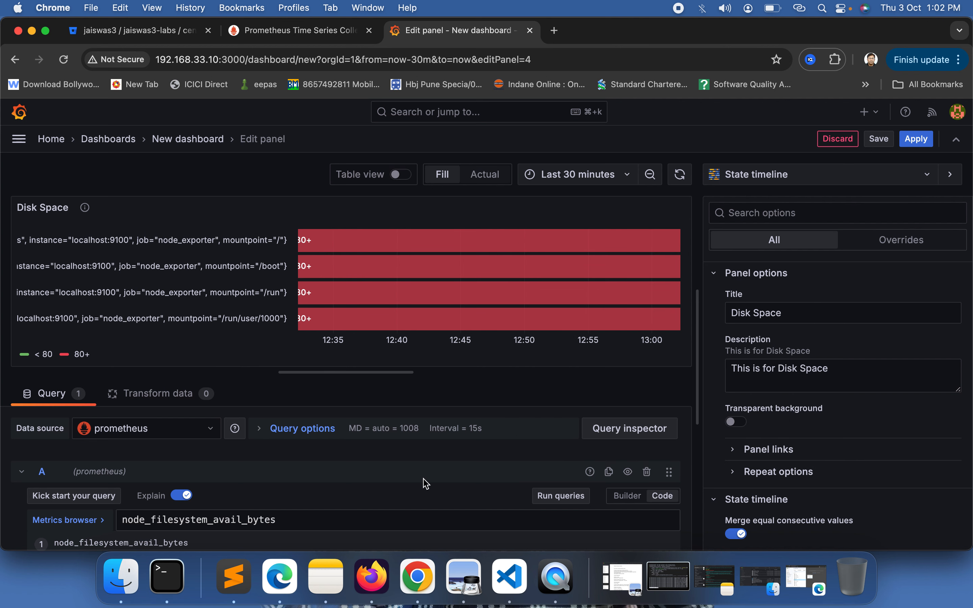
Change the Disk Space query to rate(node_filesystem_avail_bytes[5m]), run it, and apply the panel to the dashboard
double_click(311, 521)
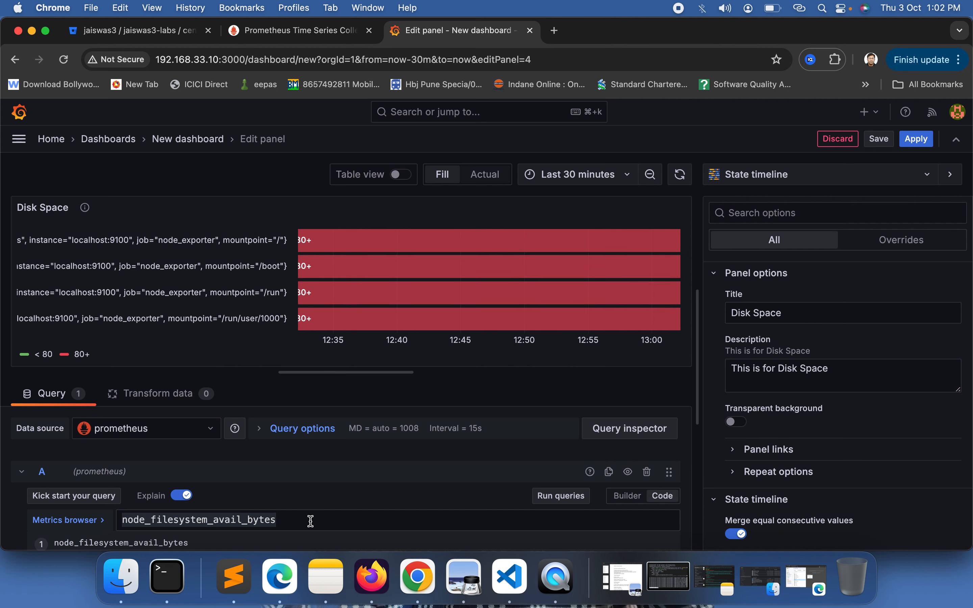
type("[")
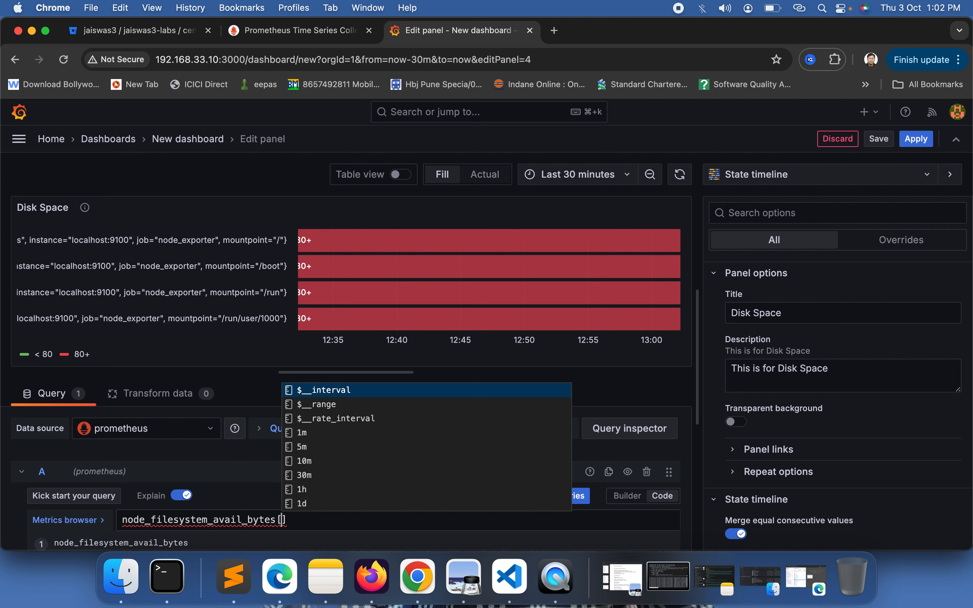
type("5m")
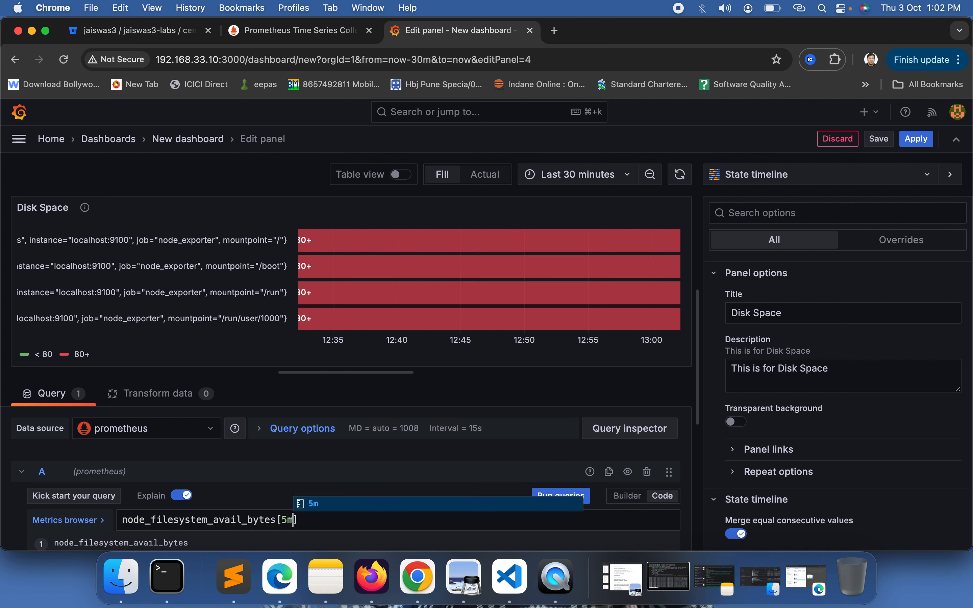
left_click(324, 520)
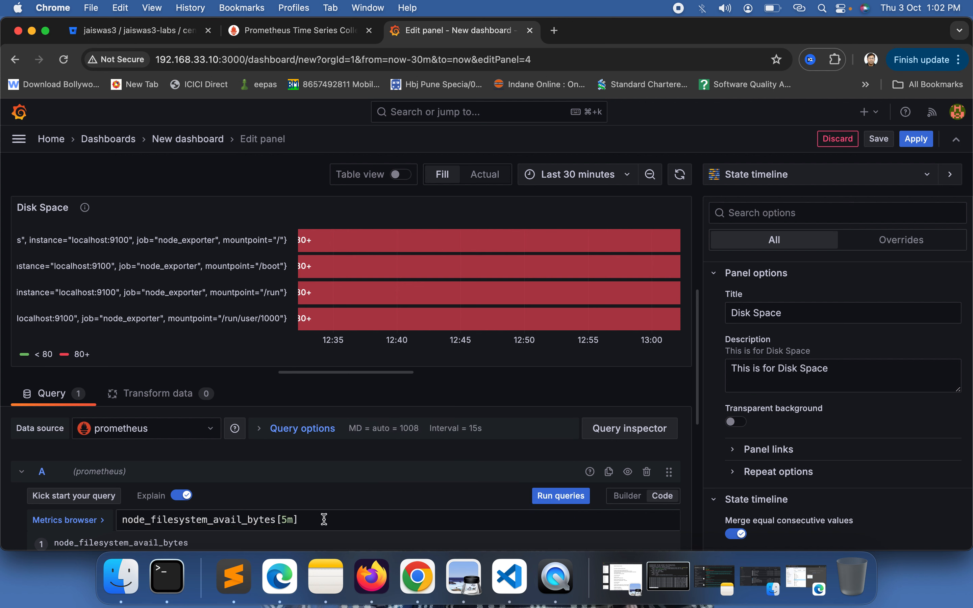
type(")")
left_click(124, 520)
type("(")
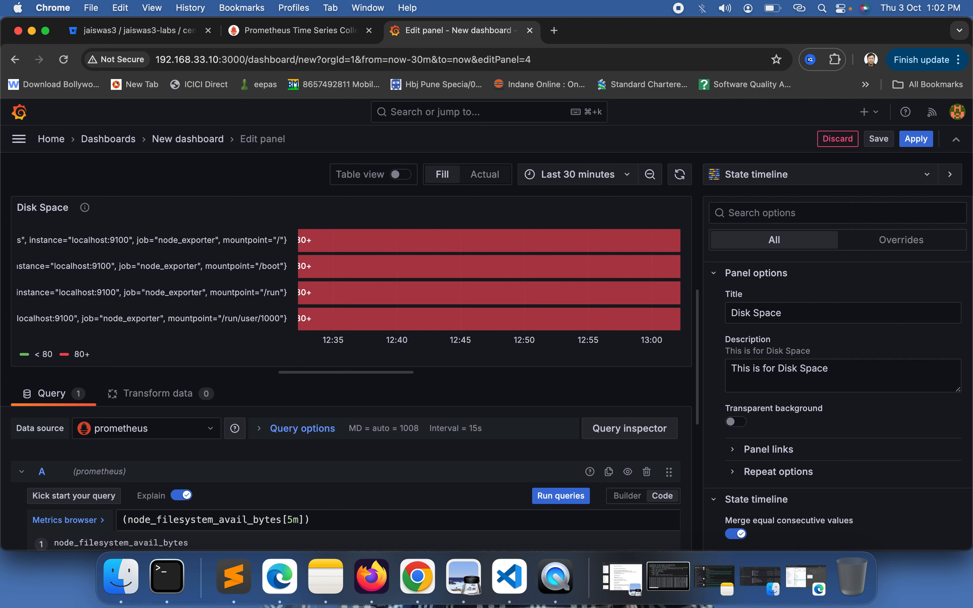
type("rate")
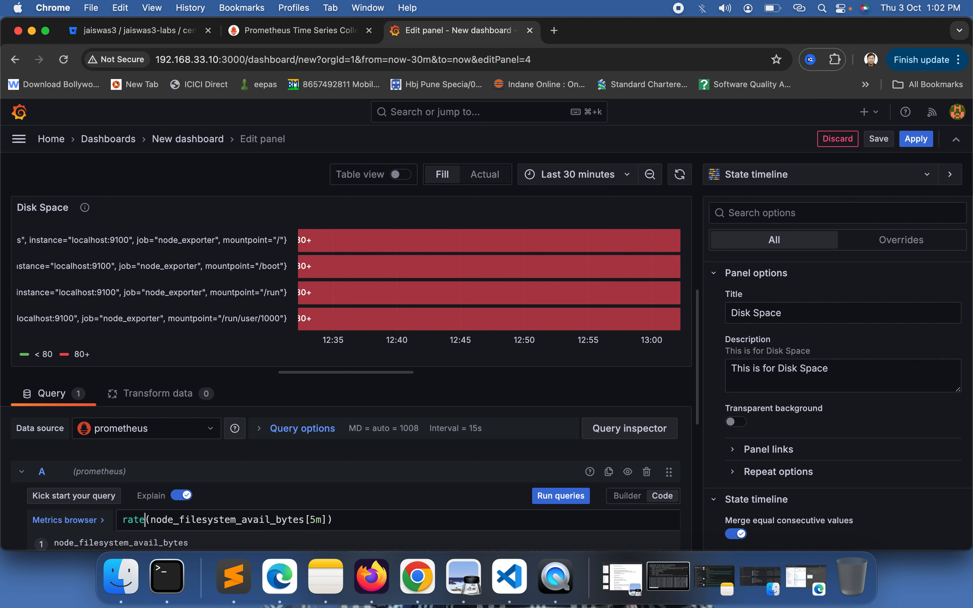
left_click(575, 504)
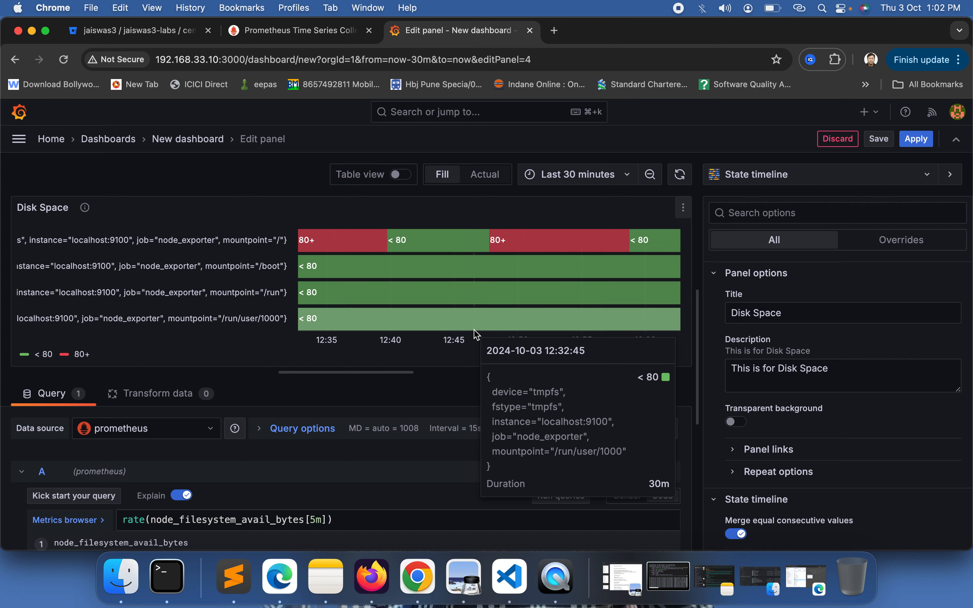
left_click(916, 141)
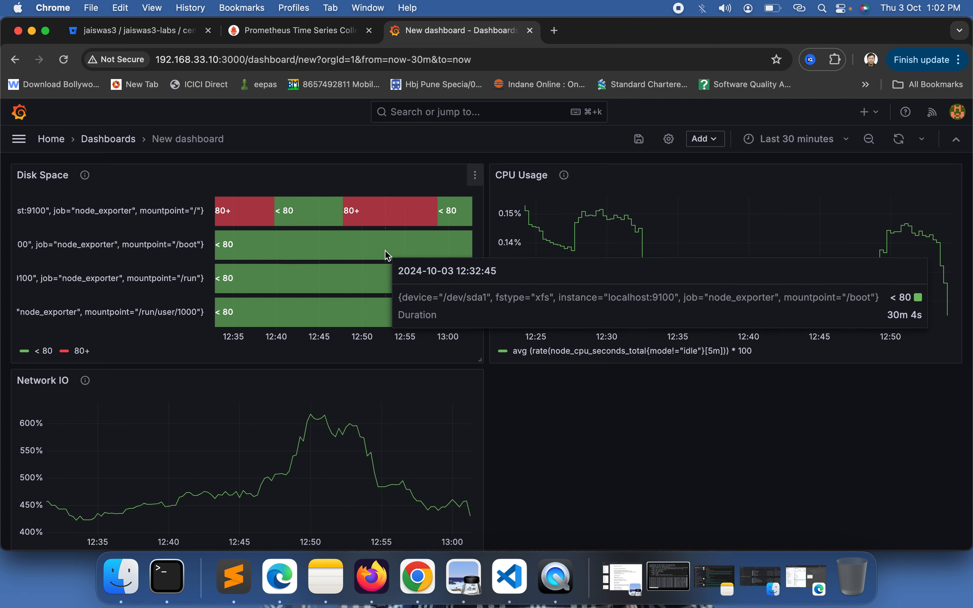
Rearrange the dashboard by moving the Memory Utilisation panel beside Disk Space, above the CPU Usage panel
scroll(427, 406, "down", 4)
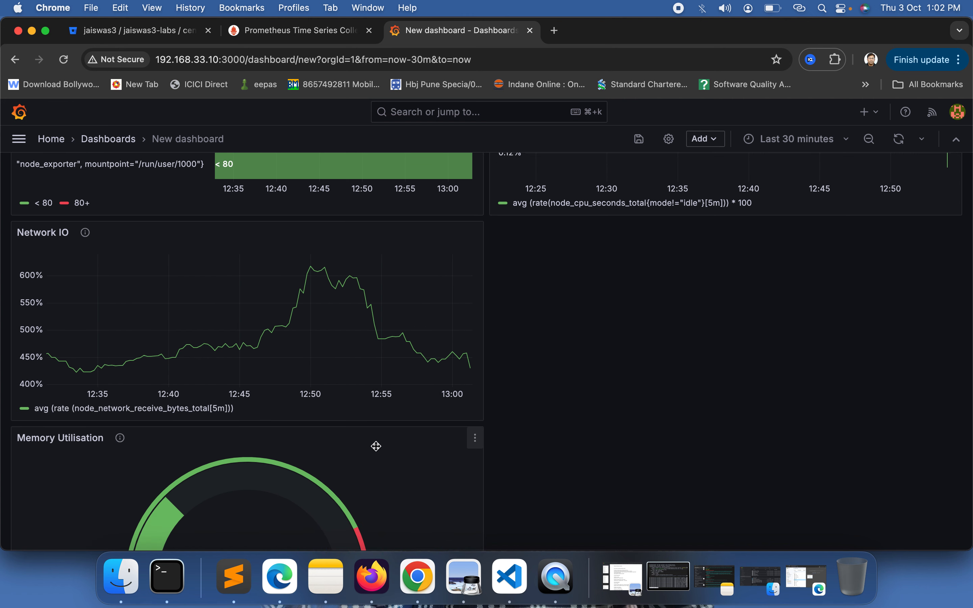
left_click_drag(376, 446, 832, 253)
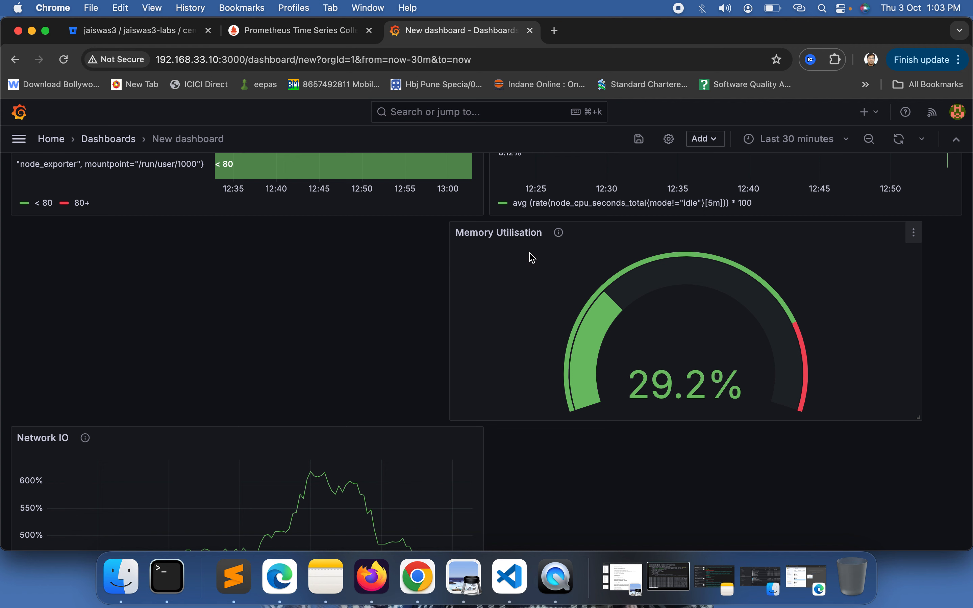
left_click_drag(585, 234, 630, 165)
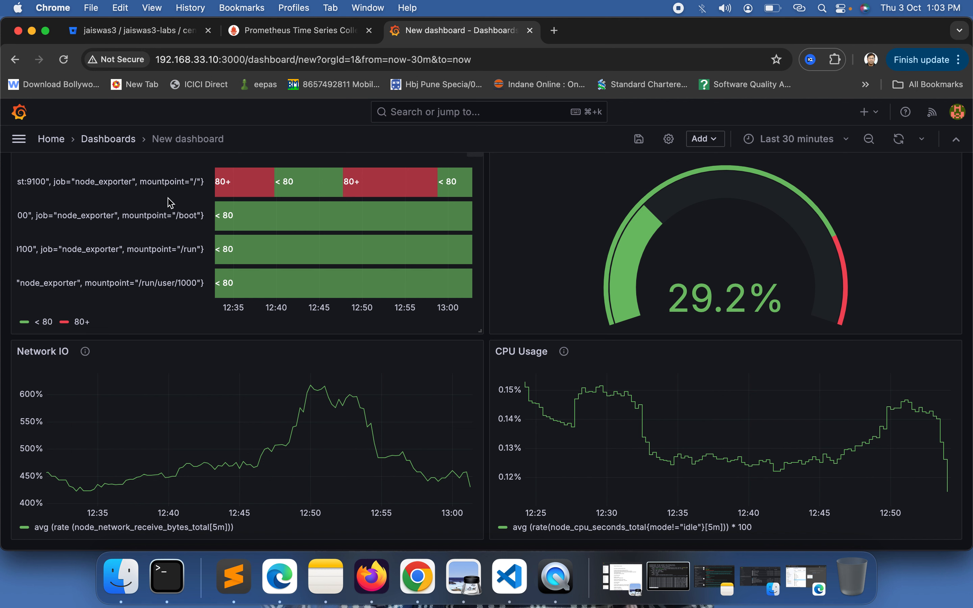
scroll(176, 240, "up", 1)
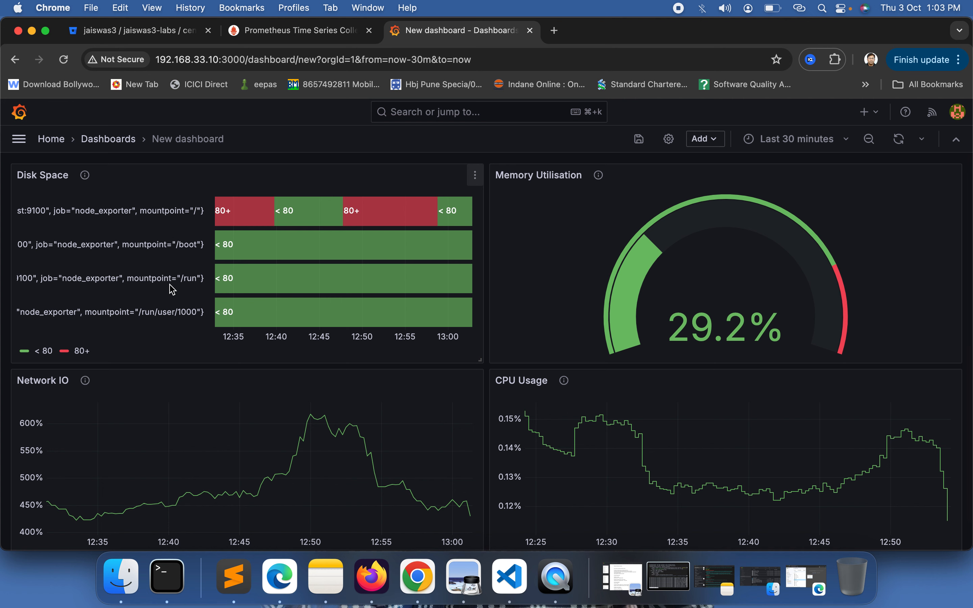
Review the arranged dashboard panels and inspect the state details of the /boot series in the Disk Space timeline
scroll(321, 341, "down", 1)
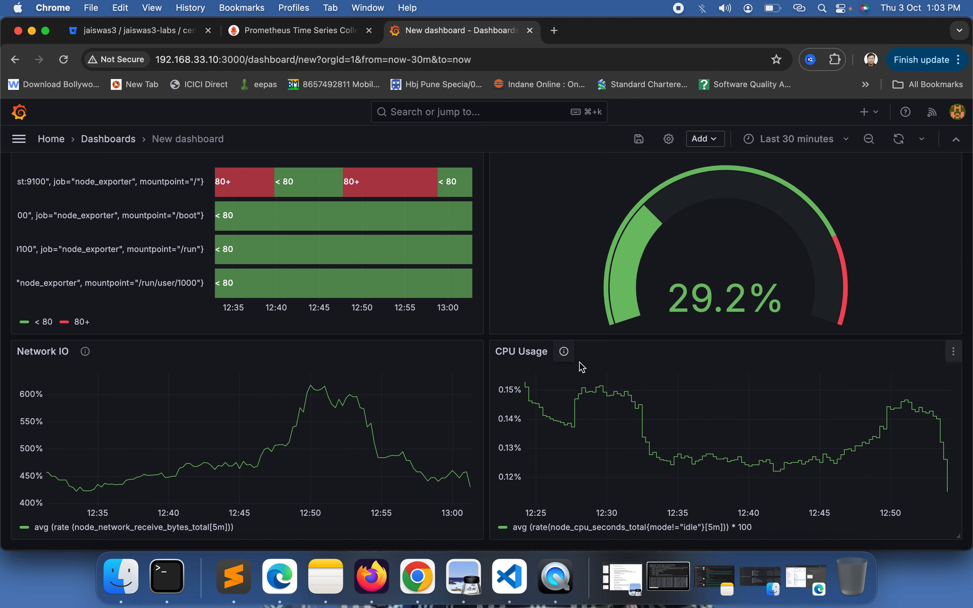
left_click(407, 232)
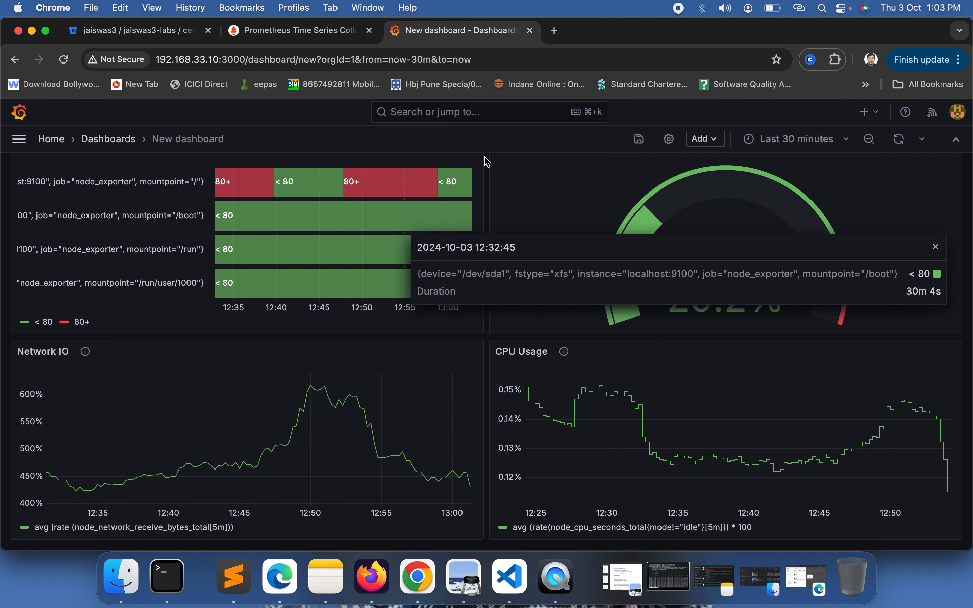
left_click(446, 162)
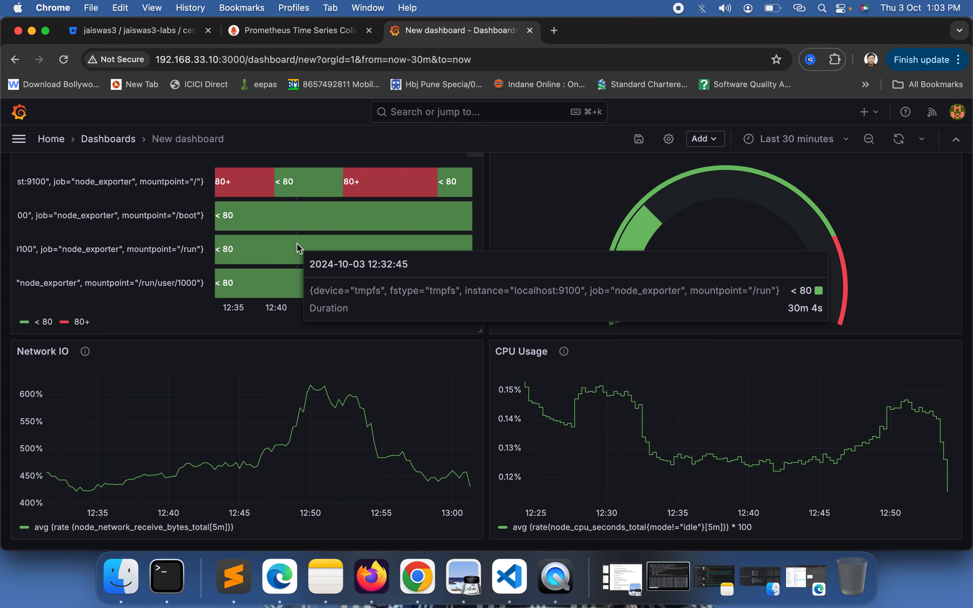
scroll(66, 216, "up", 2)
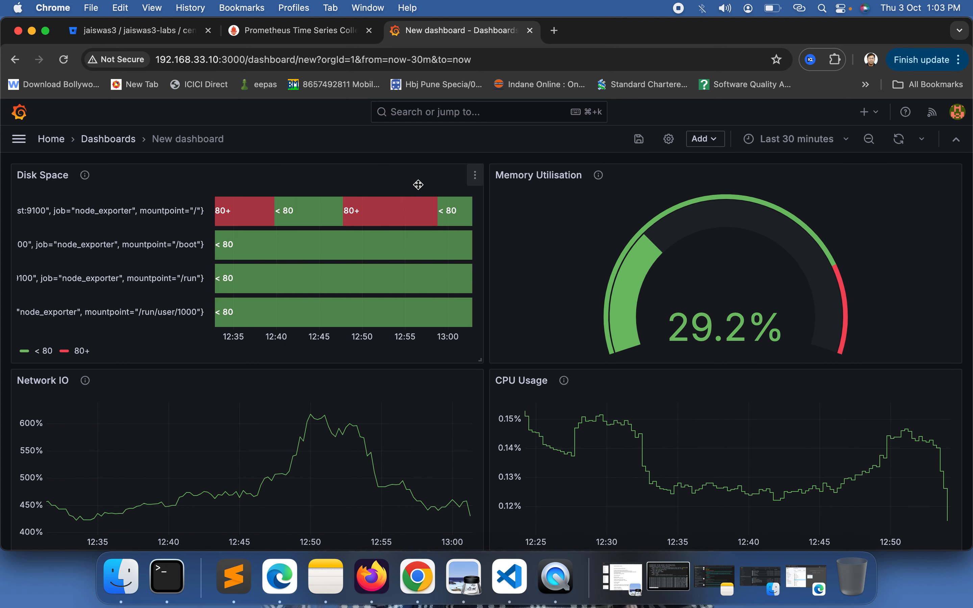
Open the Disk Space panel for editing and set its unit to Percent (0-100)
left_click(475, 175)
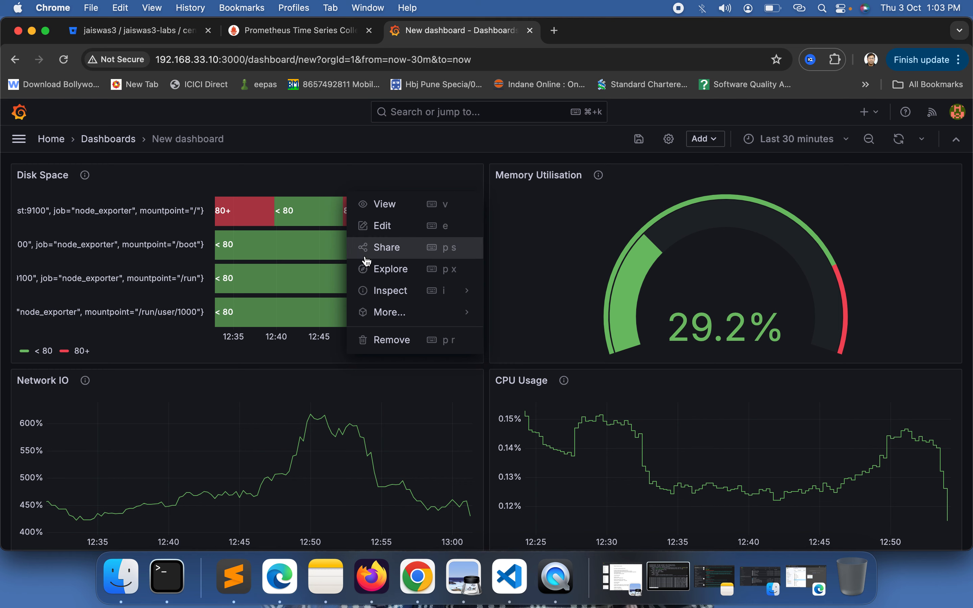
left_click(381, 235)
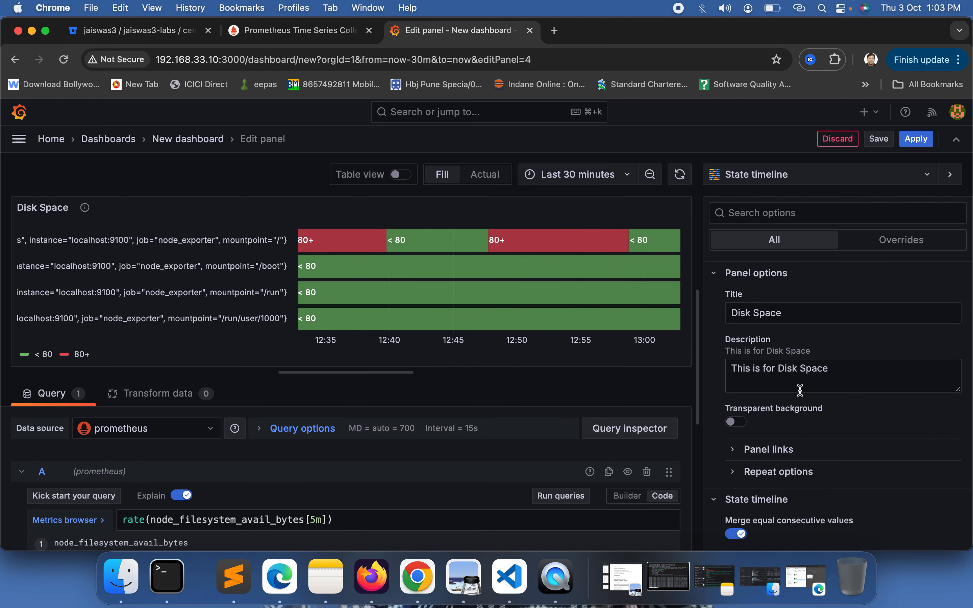
scroll(800, 390, "down", 7)
scroll(801, 390, "down", 10)
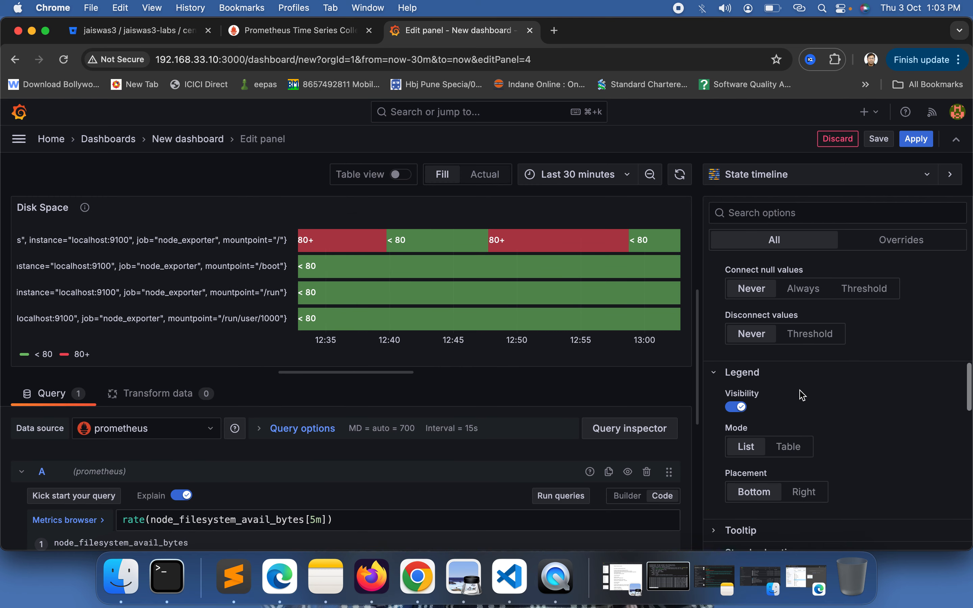
scroll(803, 395, "down", 6)
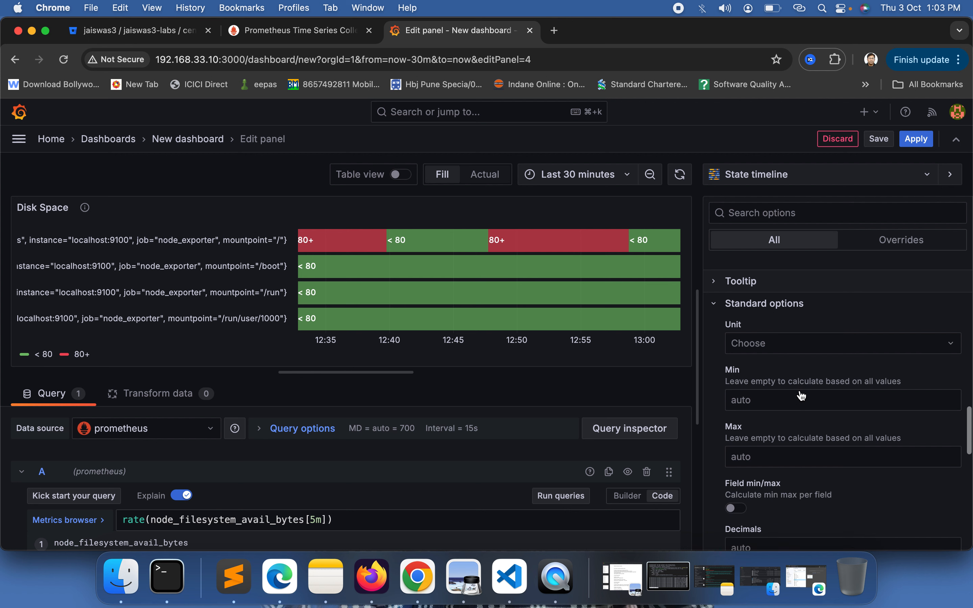
left_click(751, 344)
type("per")
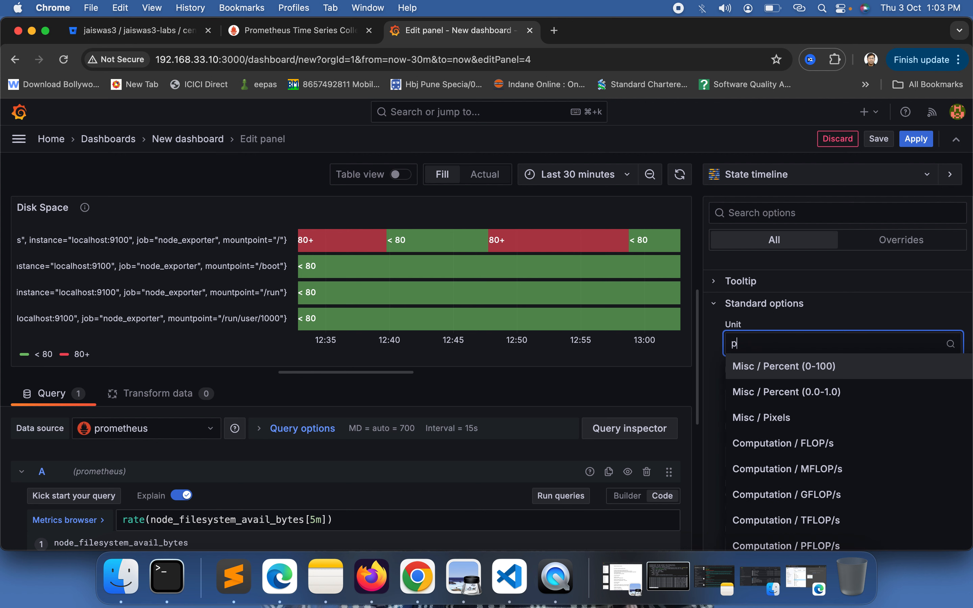
left_click(776, 377)
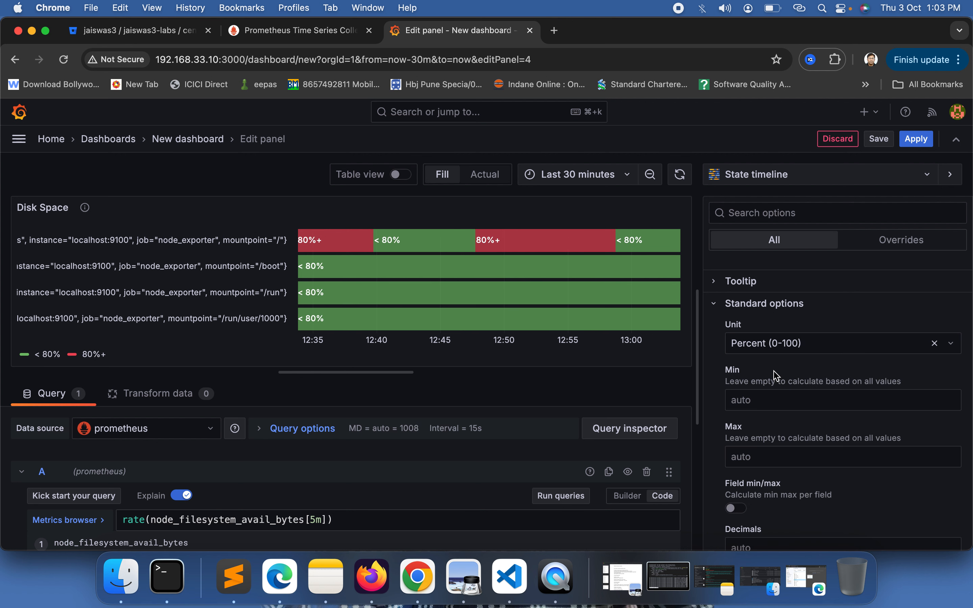
Set the Disk Space panel's red threshold to 75 and apply the panel to the dashboard
scroll(847, 459, "down", 8)
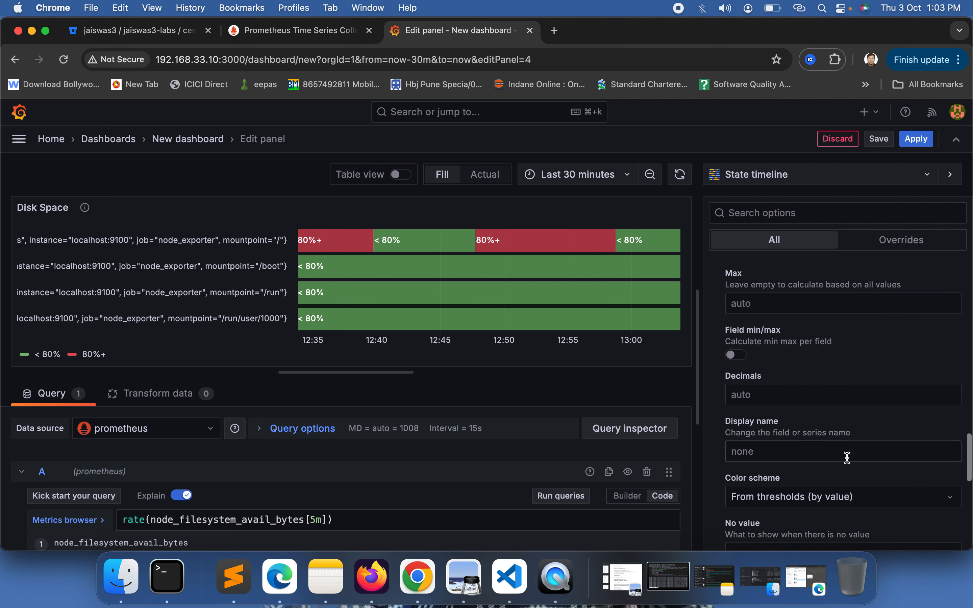
scroll(848, 458, "down", 5)
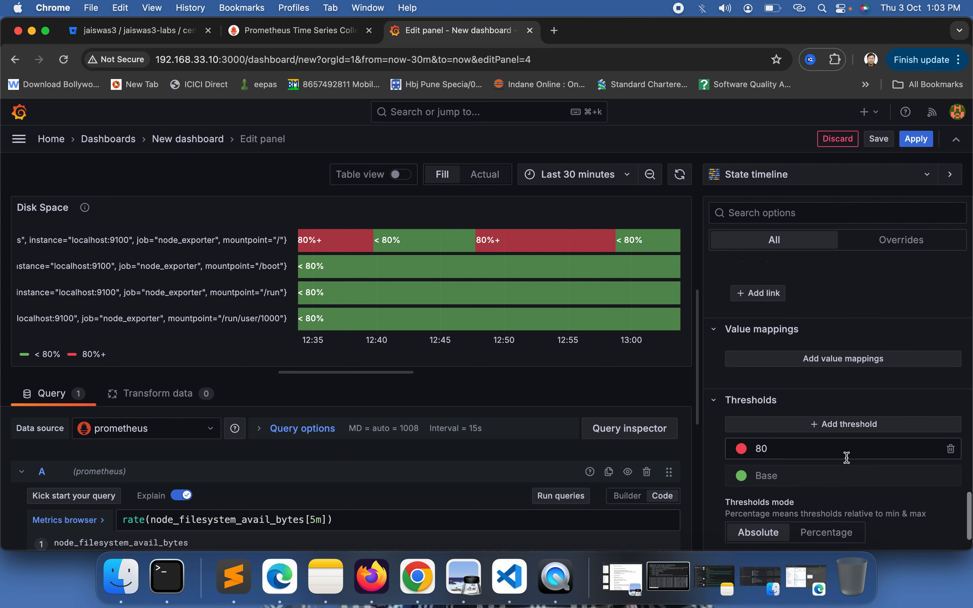
left_click_drag(771, 457, 756, 458)
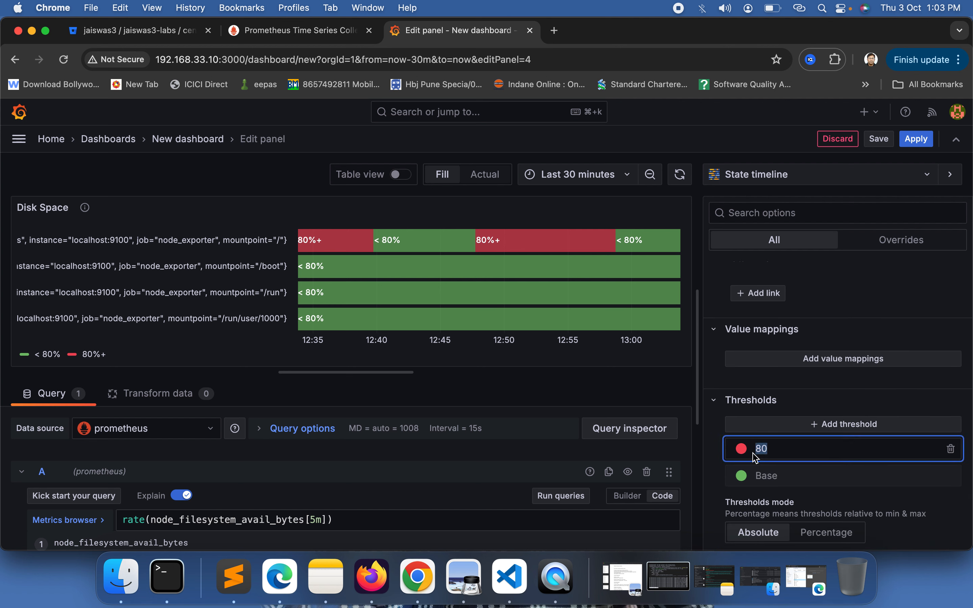
type("75")
left_click(917, 139)
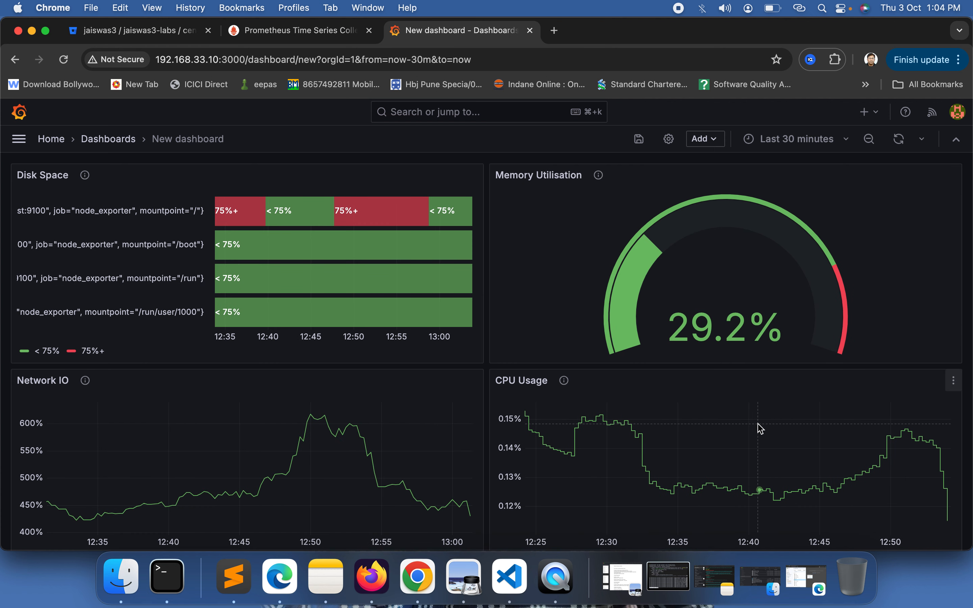
mouse_move(587, 435)
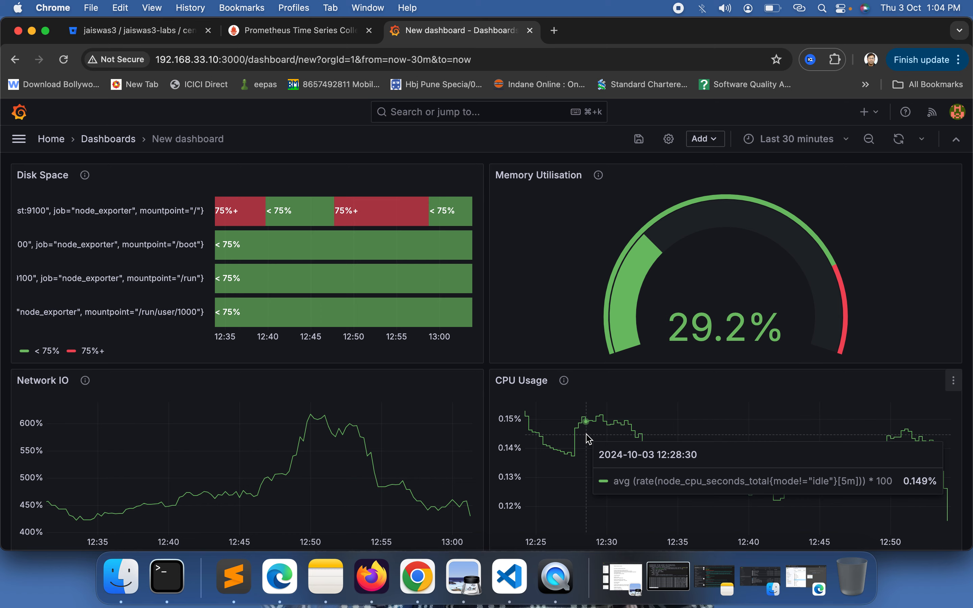
scroll(589, 439, "down", 2)
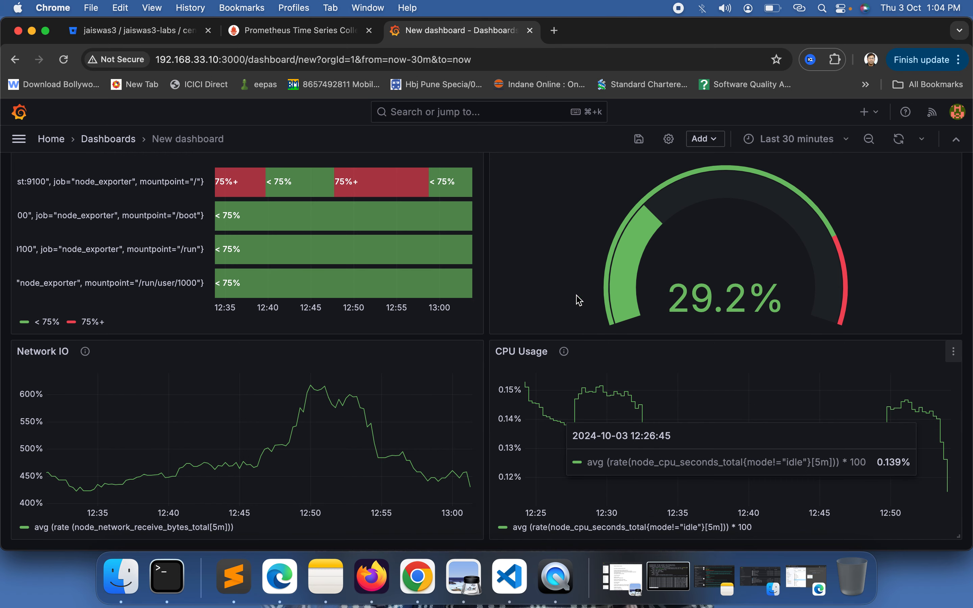
mouse_move(407, 190)
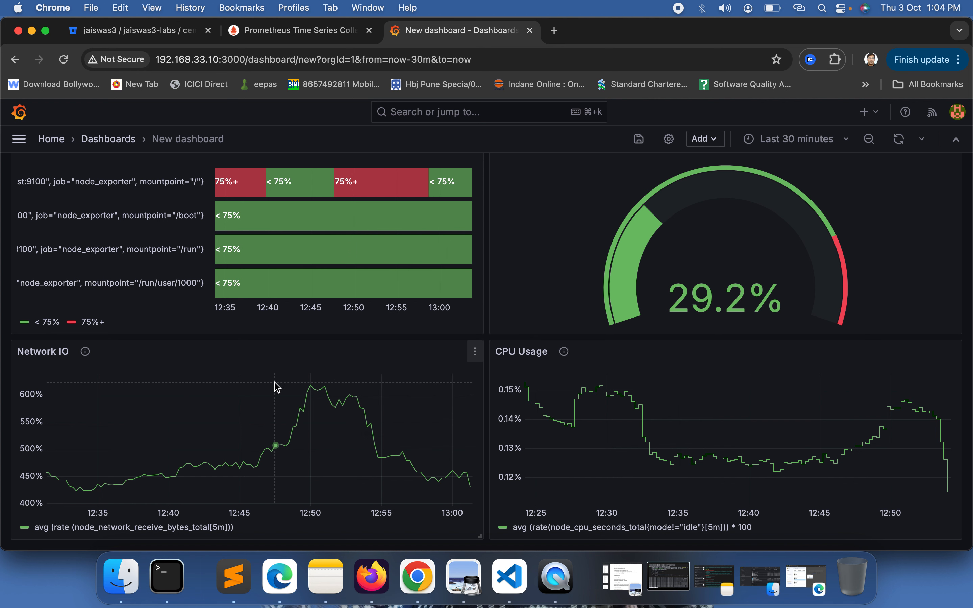
Switch to Sublime Text and open sample-dashboard.json from the Desktop folder
left_click(237, 584)
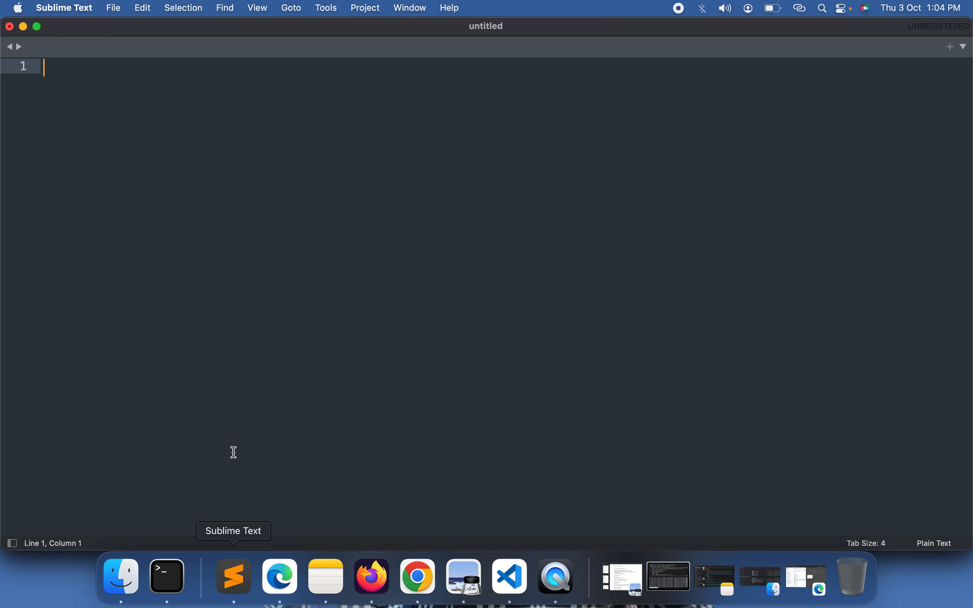
left_click(114, 8)
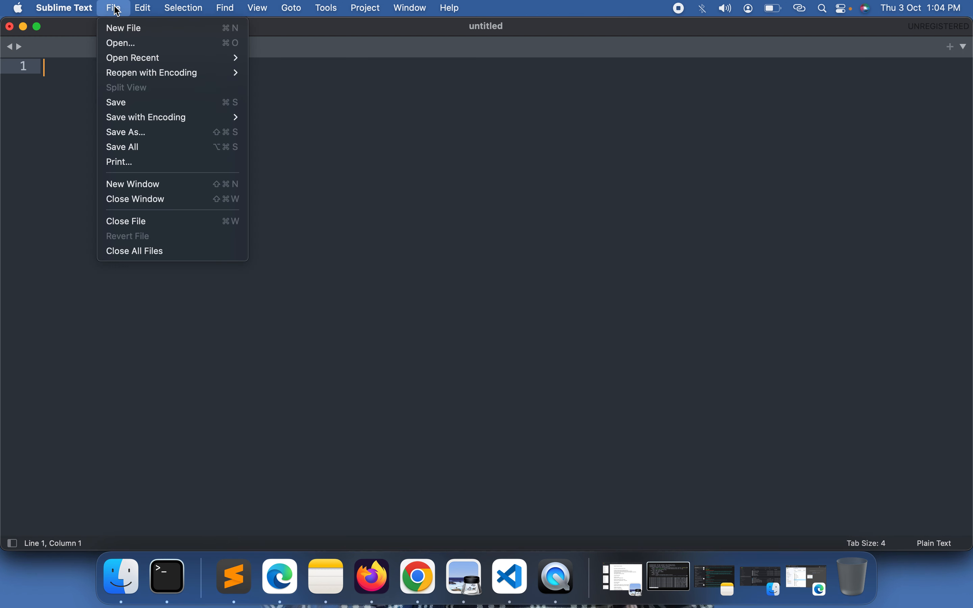
left_click(135, 44)
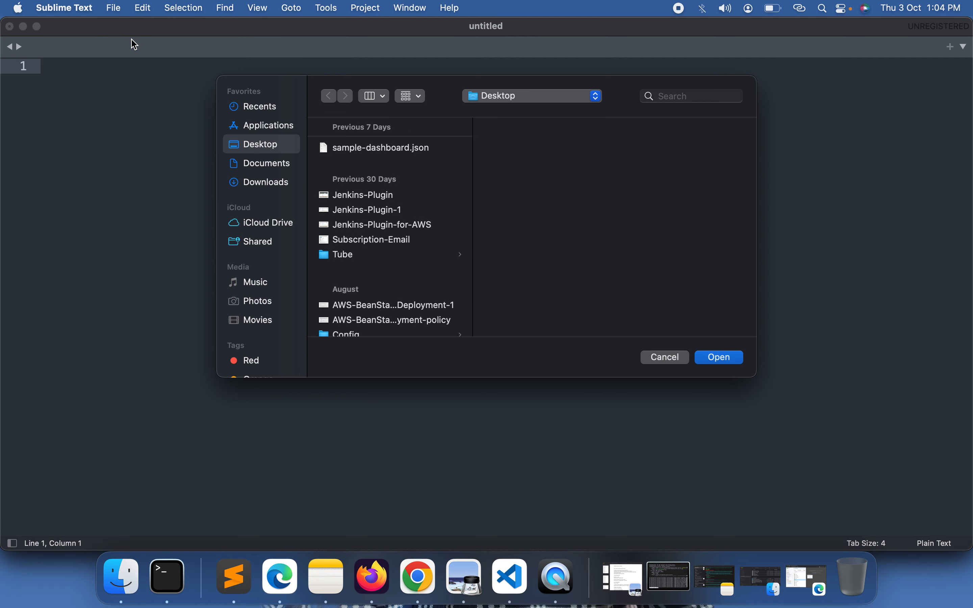
left_click(345, 157)
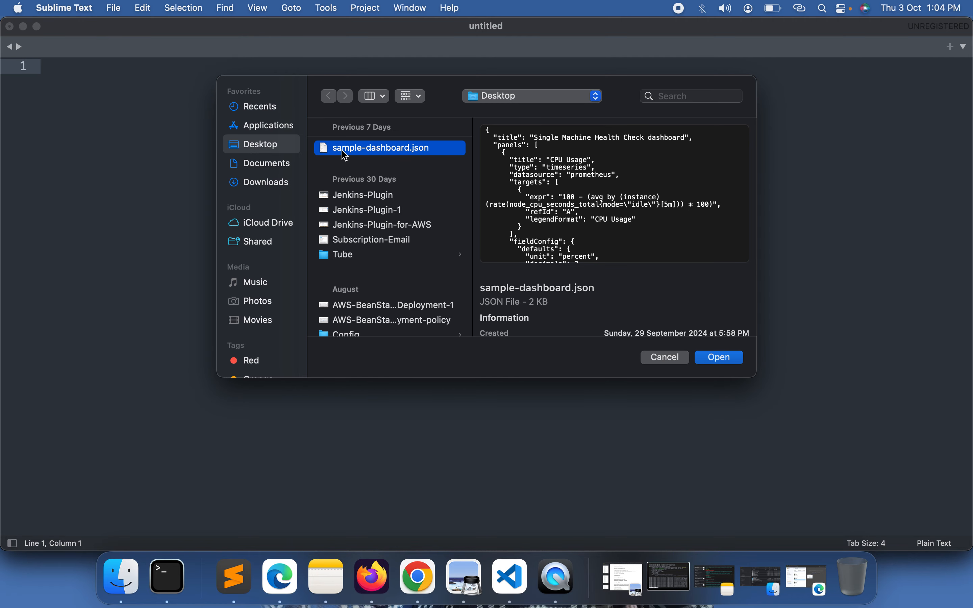
left_click(721, 358)
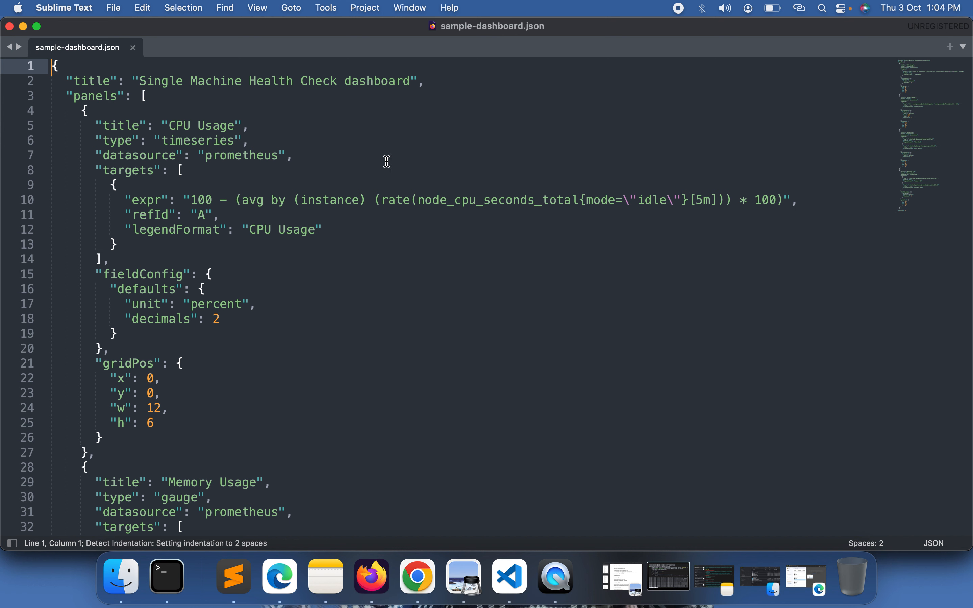
Examine the dashboard title, the panels list, and the CPU Usage panel's type, datasource and query expression in the JSON
double_click(81, 82)
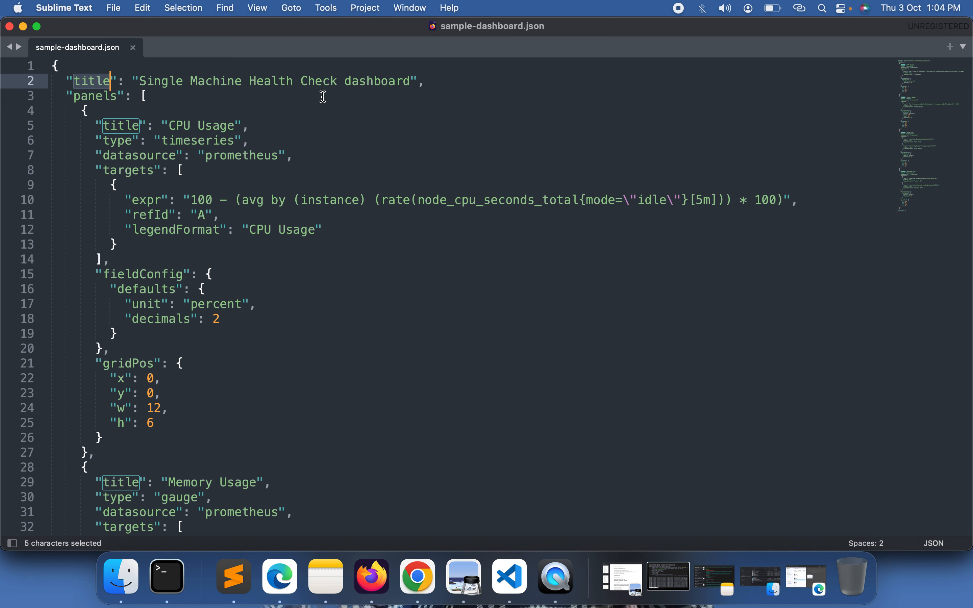
double_click(94, 101)
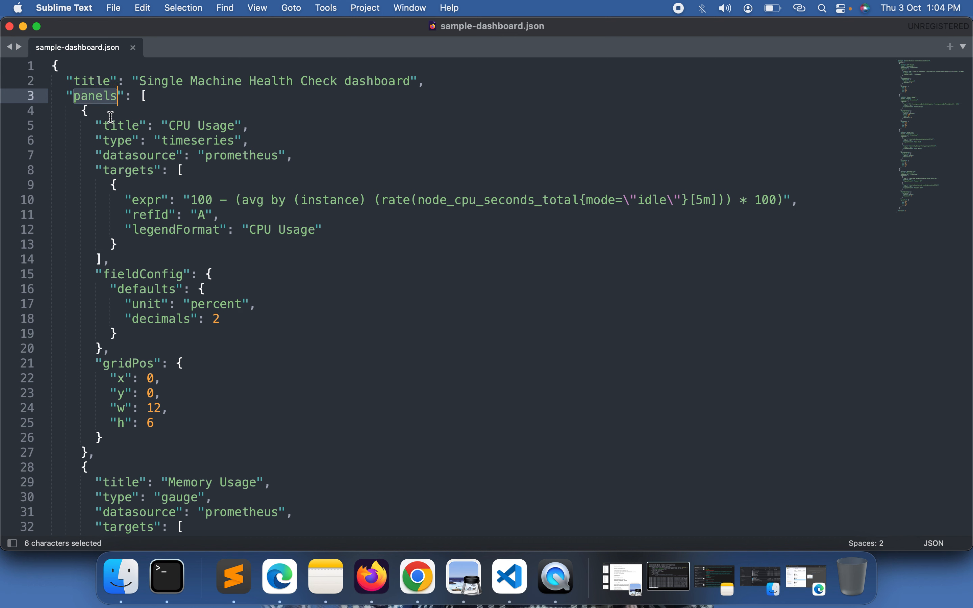
left_click_drag(83, 113, 139, 298)
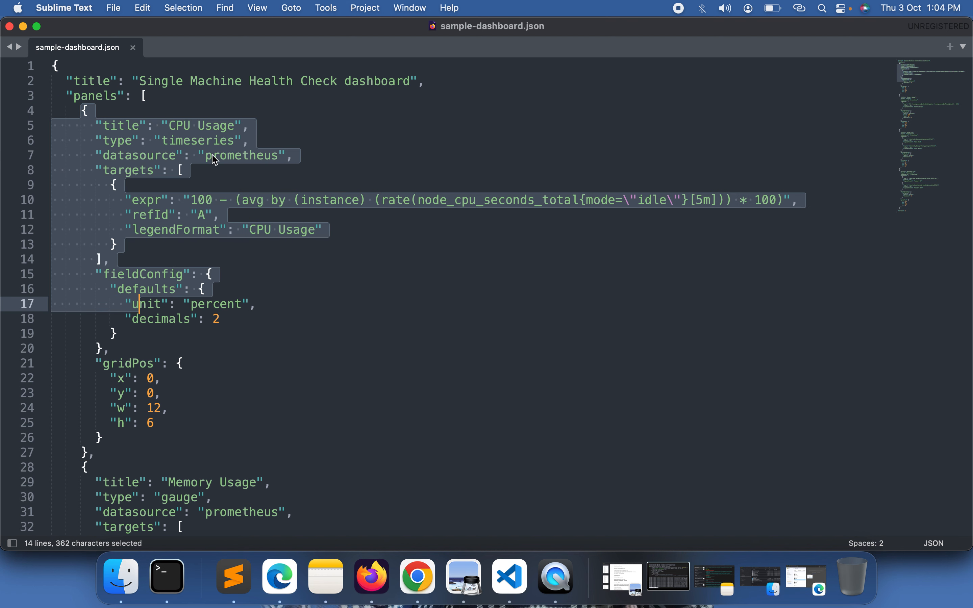
left_click(191, 140)
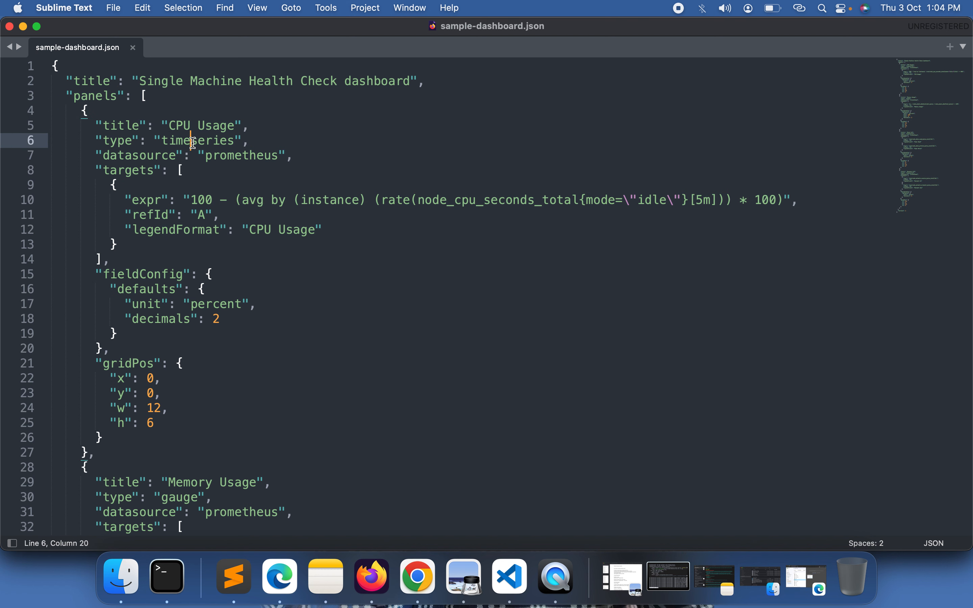
double_click(252, 159)
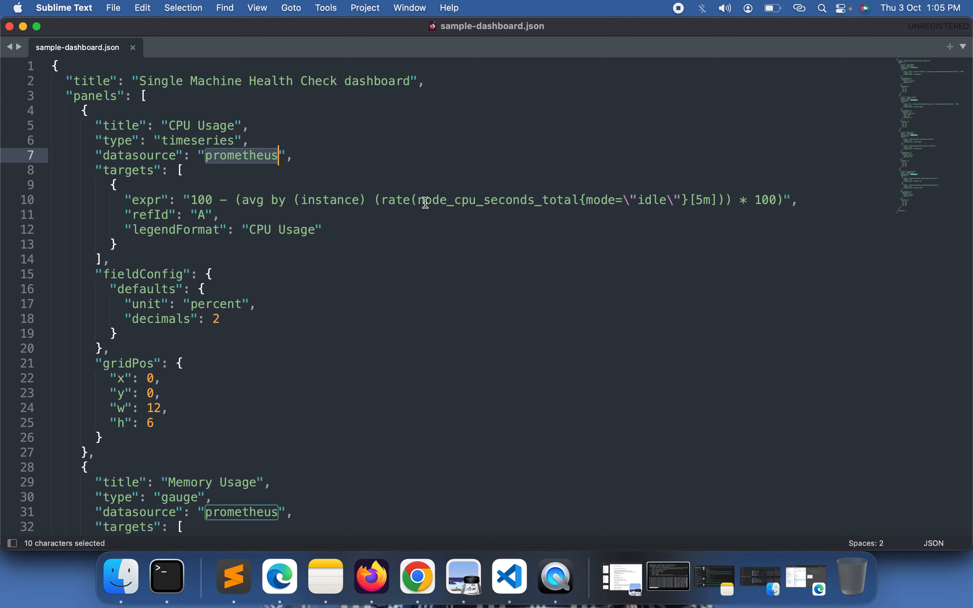
double_click(474, 207)
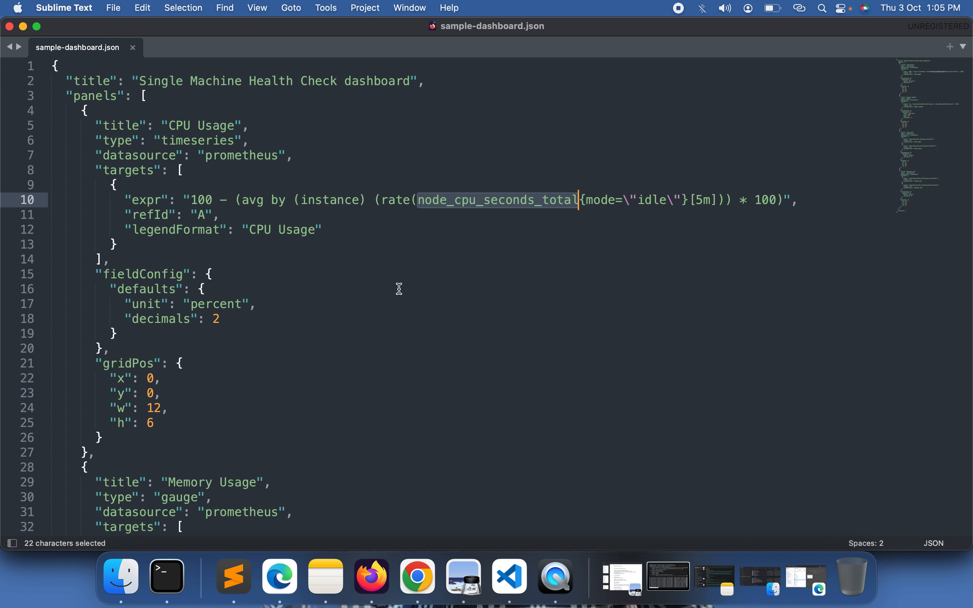
Examine the CPU Usage panel's fieldConfig, refId, legendFormat and title entries in the JSON
scroll(392, 326, "down", 3)
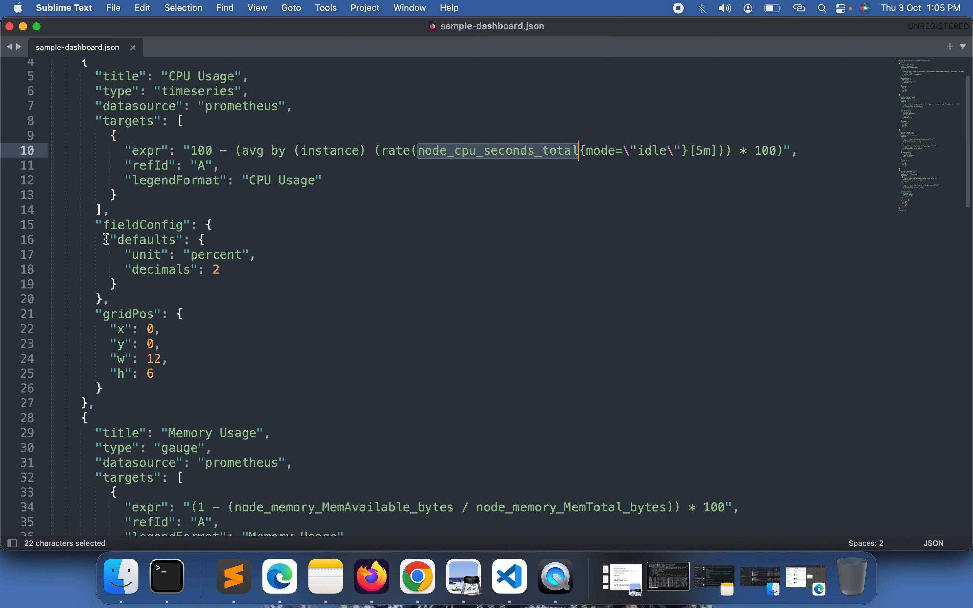
left_click_drag(97, 227, 131, 275)
double_click(176, 182)
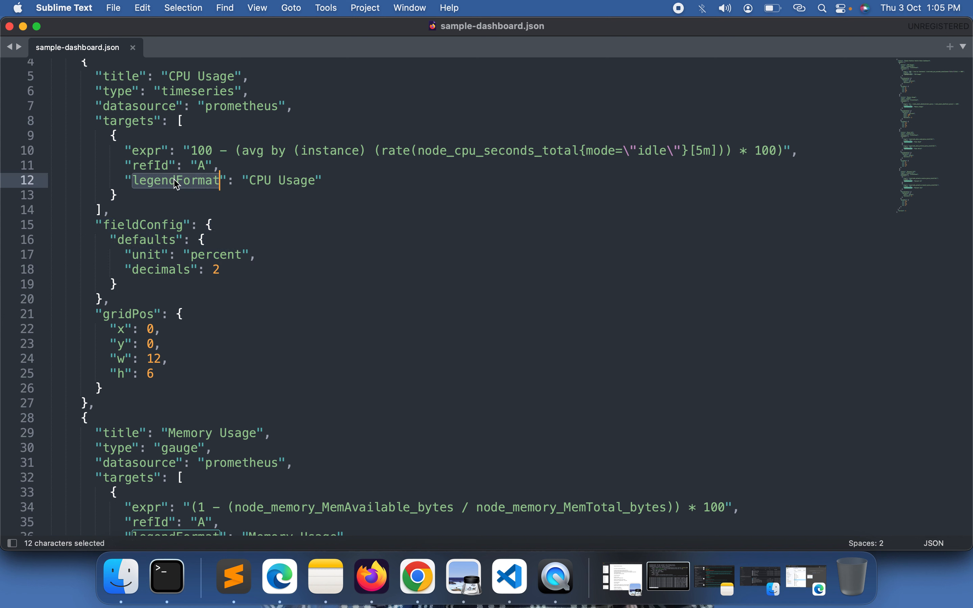
double_click(150, 169)
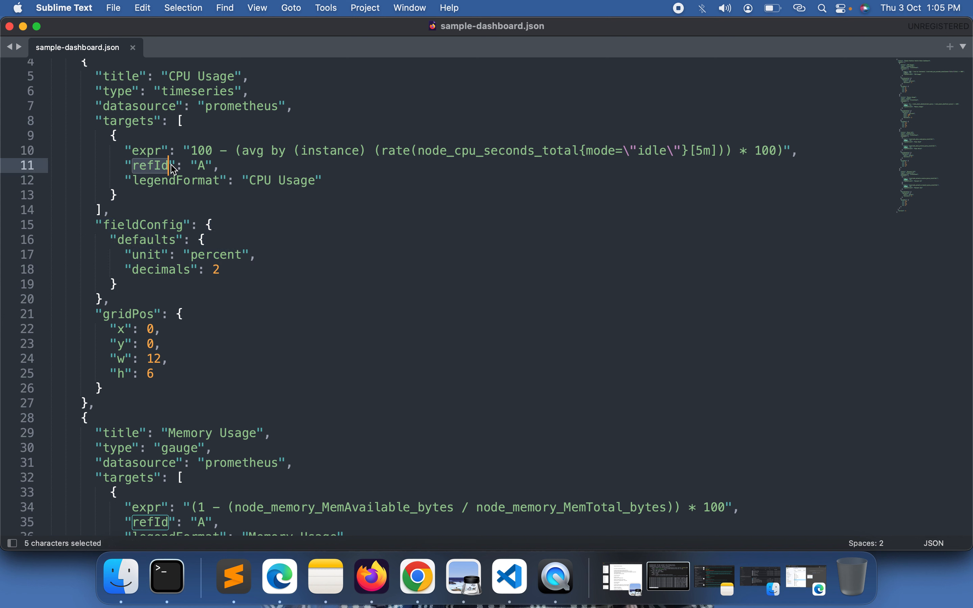
double_click(165, 182)
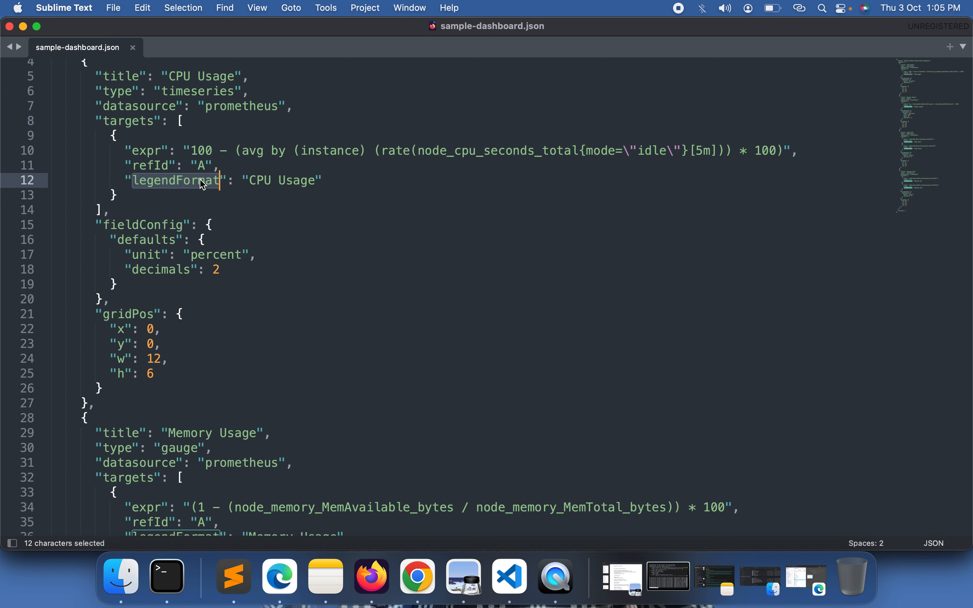
scroll(219, 202, "up", 2)
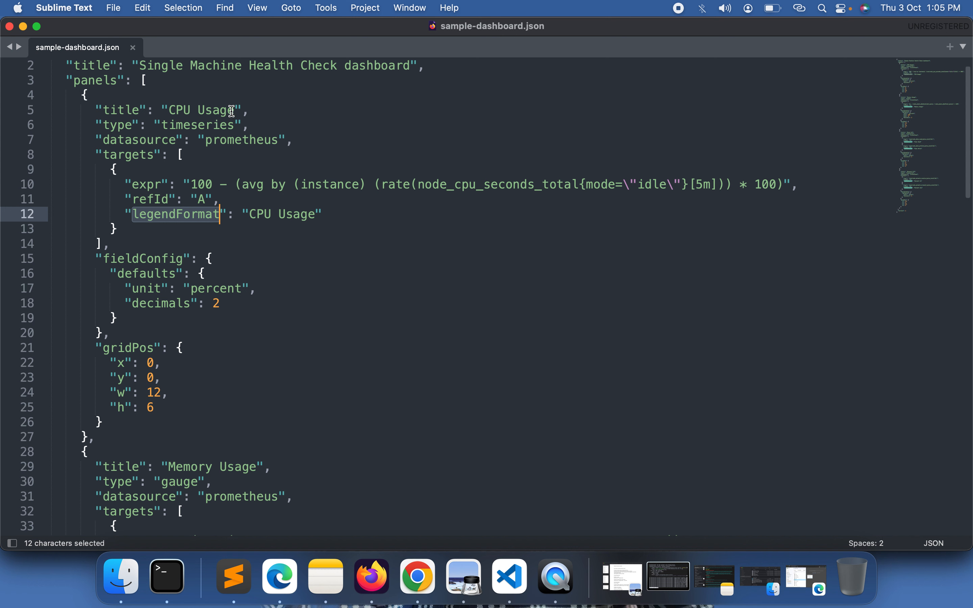
left_click(177, 112)
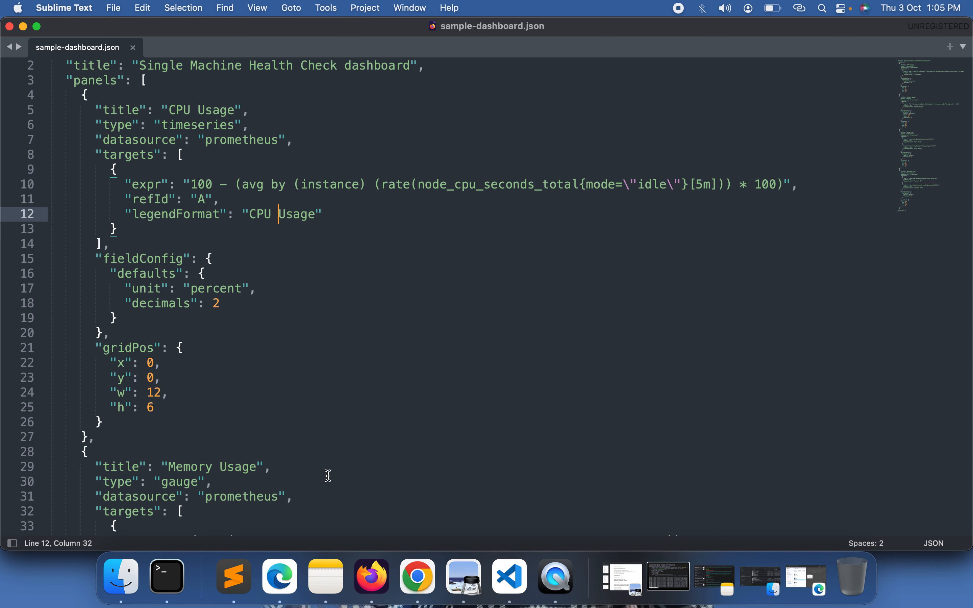
View the Grafana dashboard panels in Chrome, and return to Sublime Text to examine the CPU Usage panel's unit and gridPos entries
left_click(419, 577)
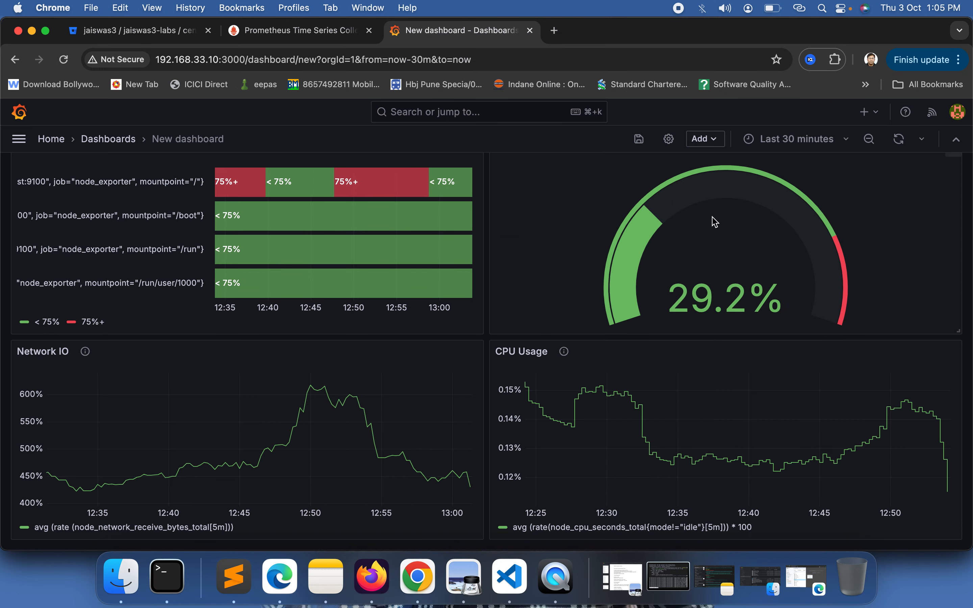
scroll(700, 189, "up", 1)
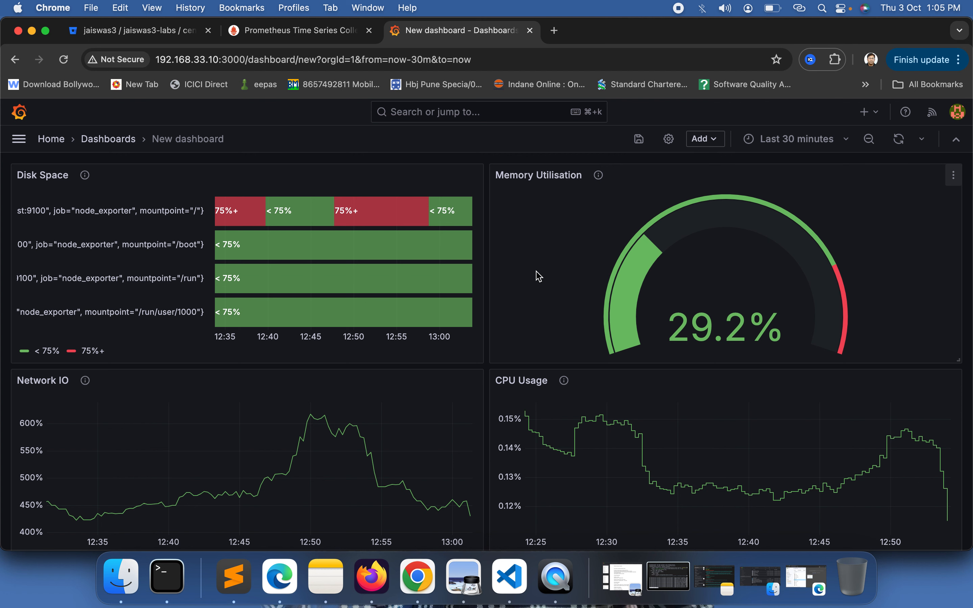
left_click(235, 578)
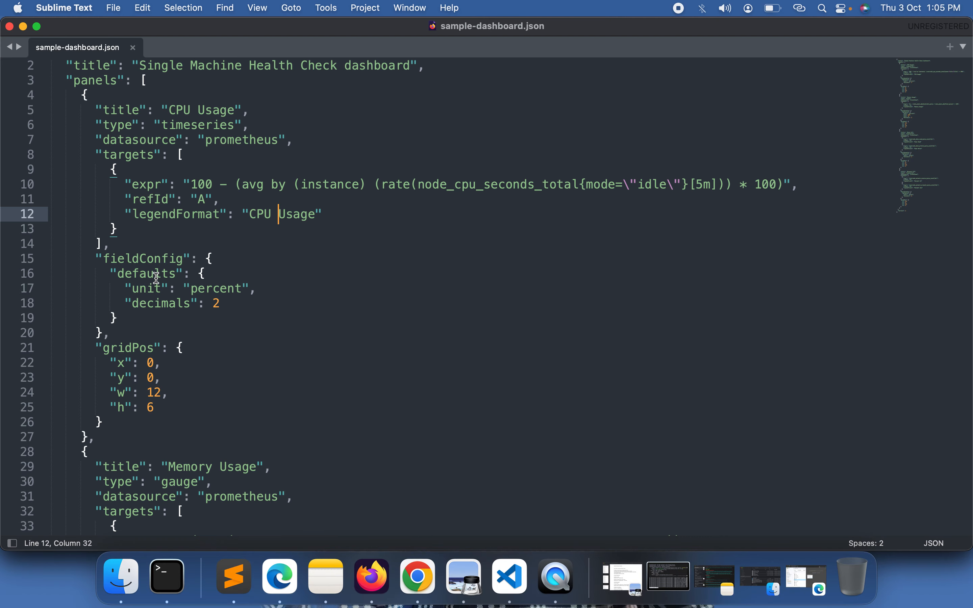
double_click(236, 289)
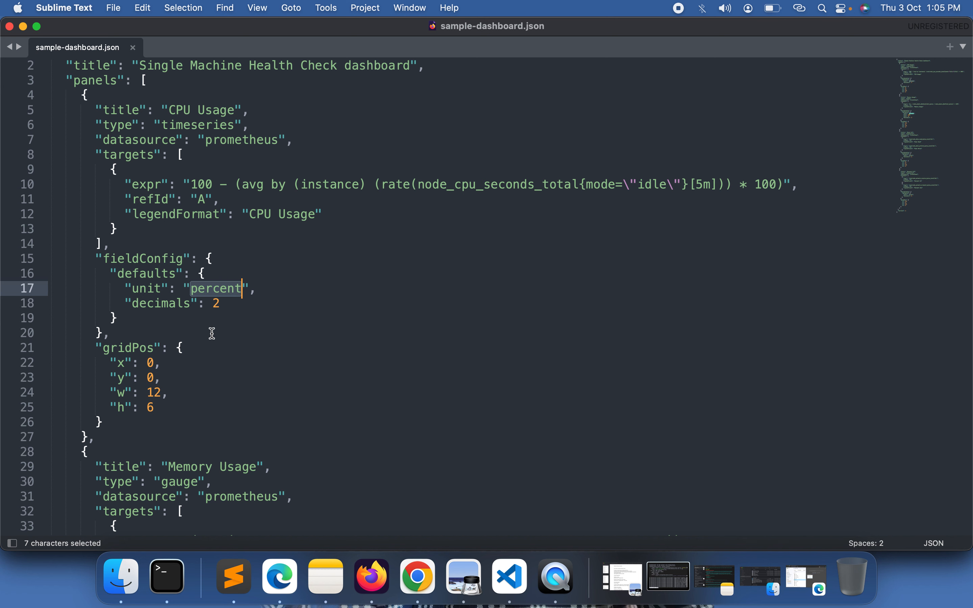
scroll(213, 338, "down", 3)
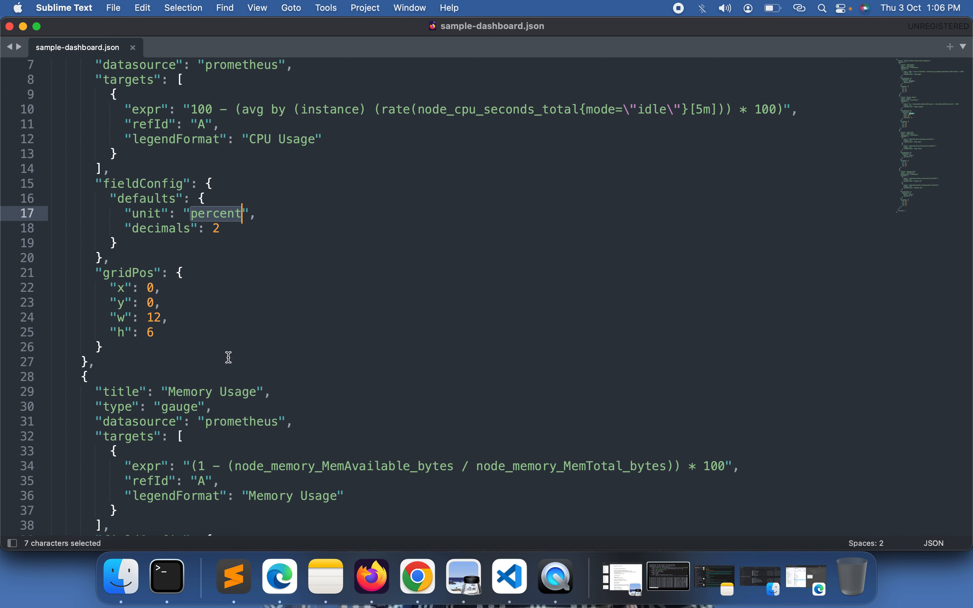
Examine the Memory Usage panel's datasource, gauge type, and percent unit entries in the JSON
scroll(228, 356, "down", 5)
scroll(229, 357, "down", 3)
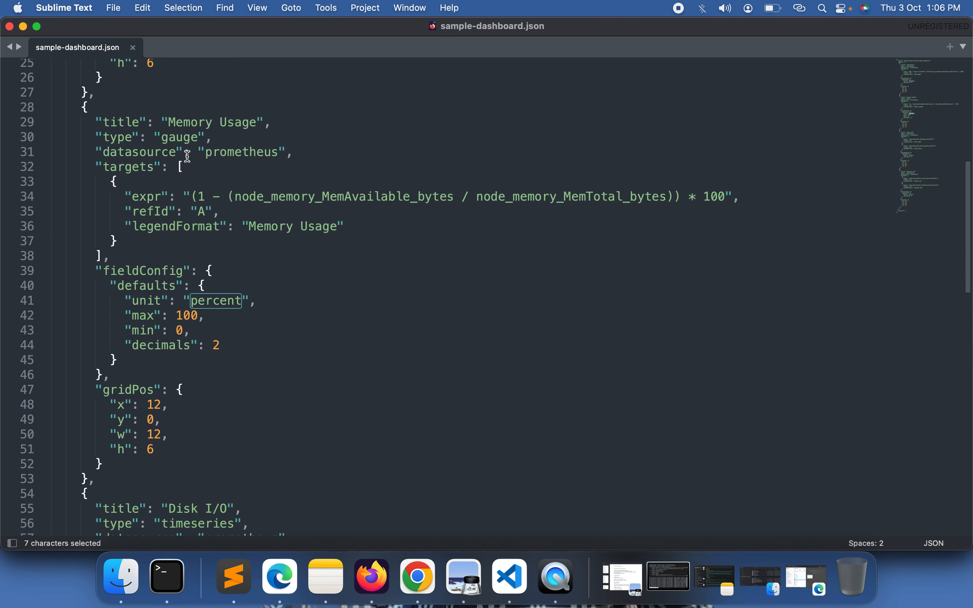
double_click(245, 156)
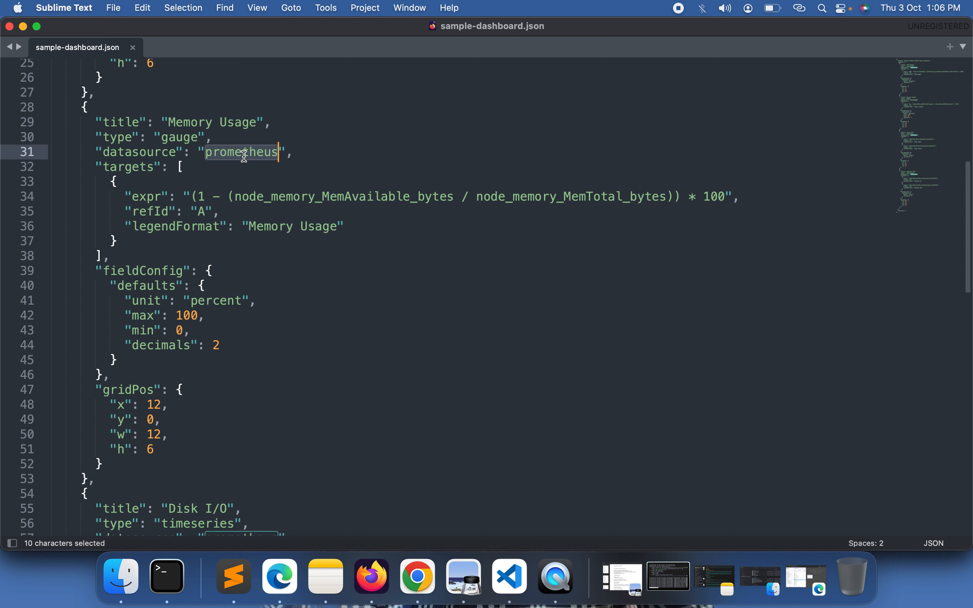
double_click(172, 141)
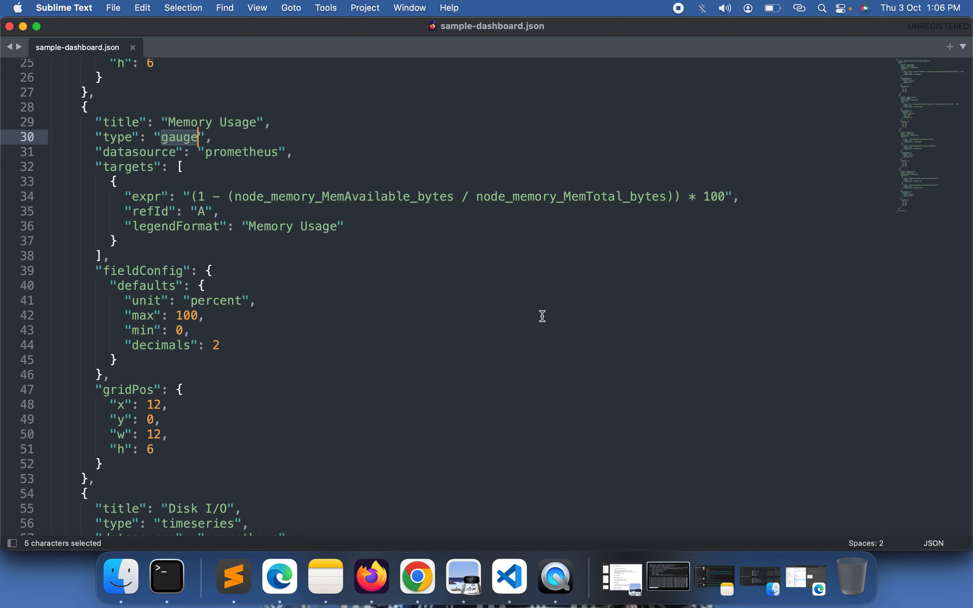
scroll(543, 316, "down", 3)
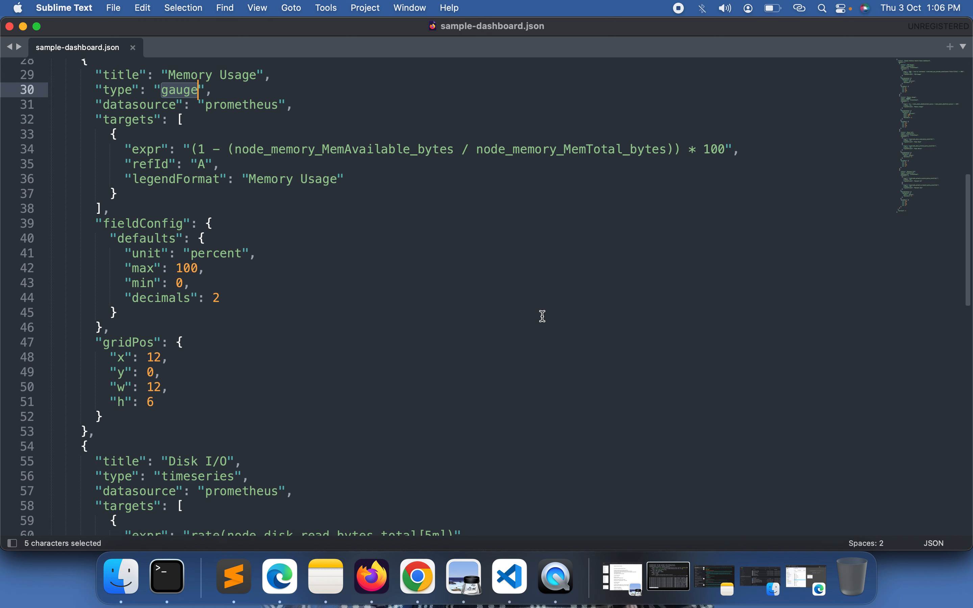
scroll(543, 317, "down", 3)
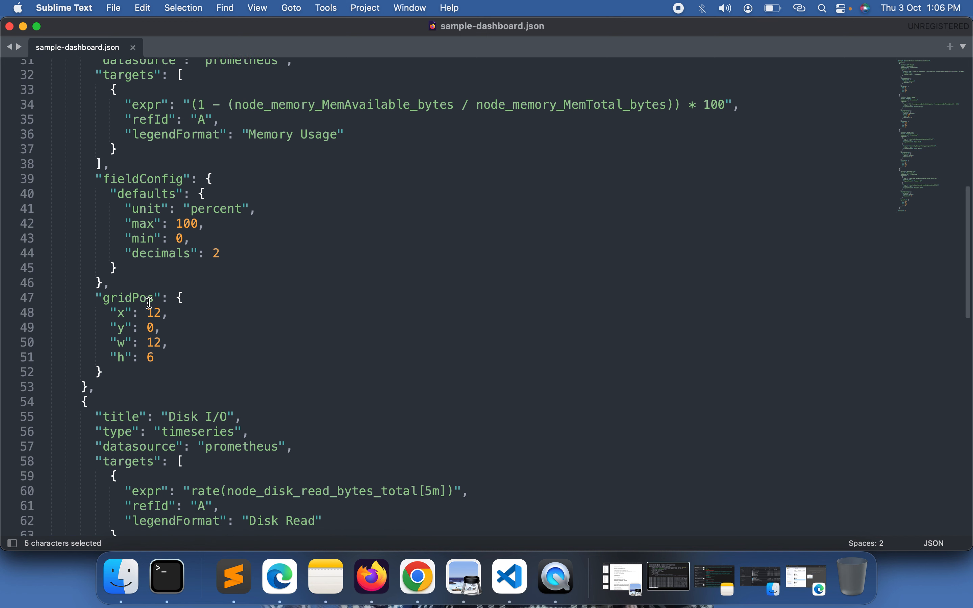
double_click(215, 209)
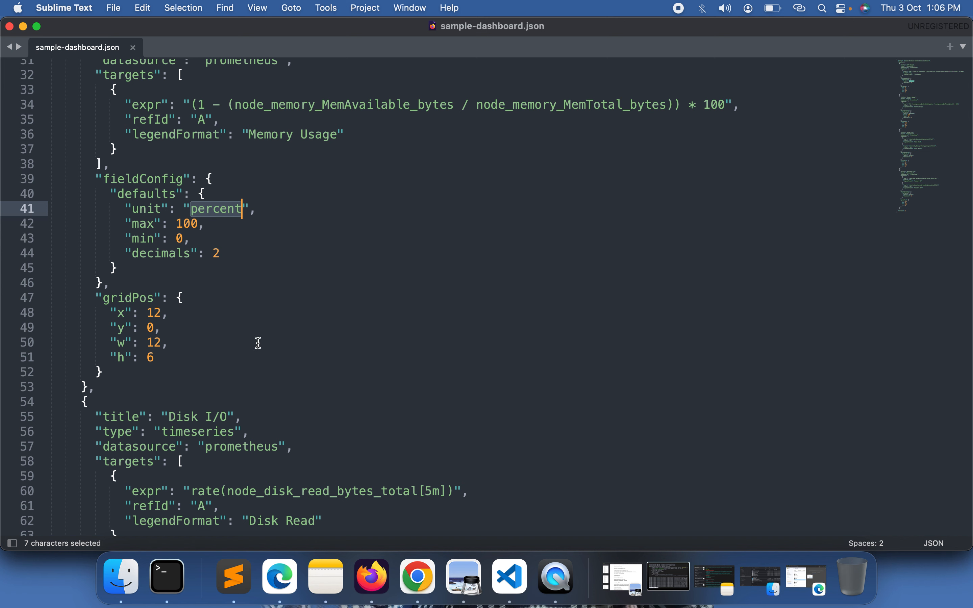
Examine the Disk I/O panel's read and written bytes query expressions, fieldConfig and gridPos entries in the JSON
scroll(257, 343, "down", 5)
scroll(258, 343, "down", 2)
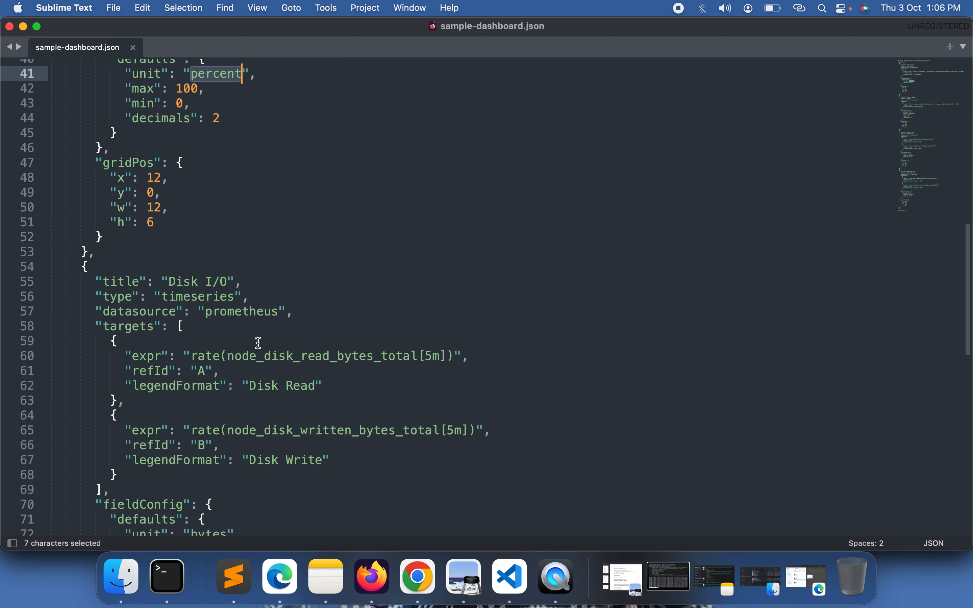
scroll(259, 342, "down", 5)
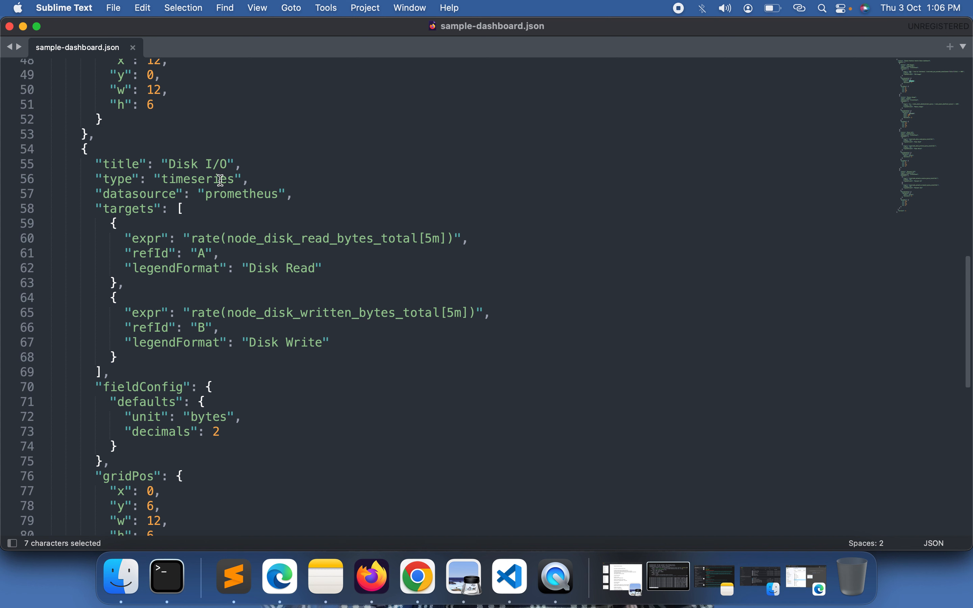
double_click(337, 239)
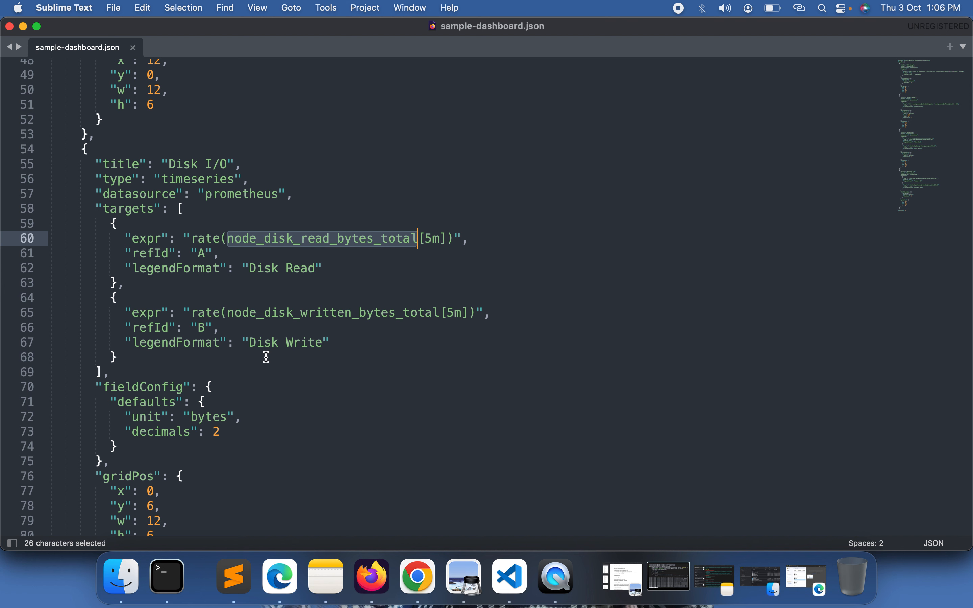
scroll(266, 357, "down", 2)
double_click(328, 253)
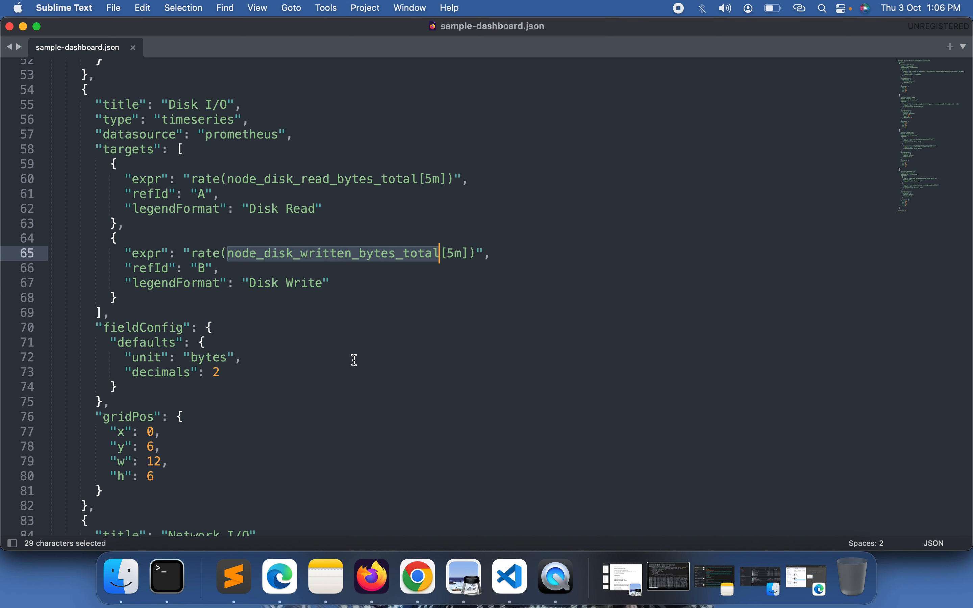
scroll(354, 360, "down", 2)
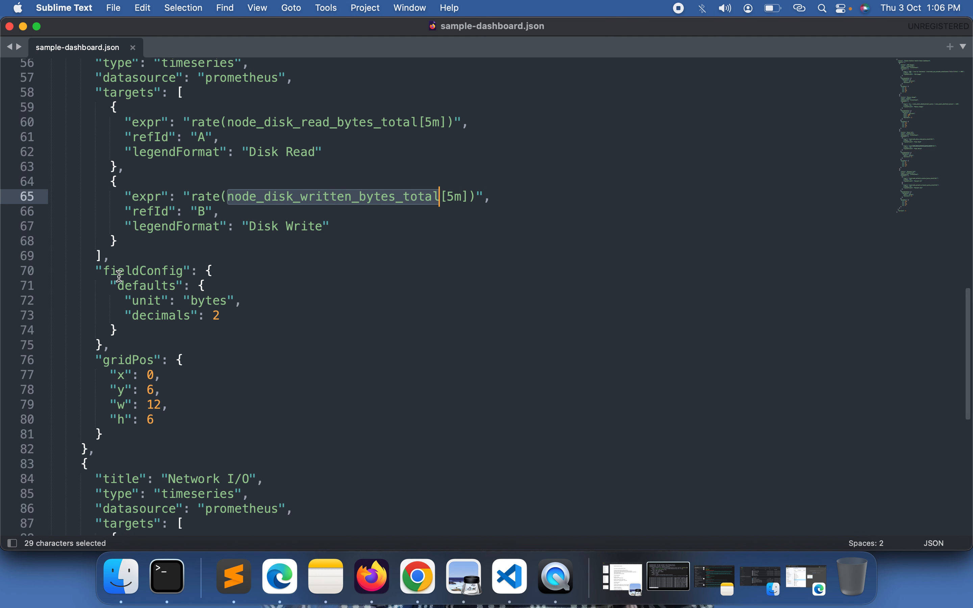
scroll(272, 415, "down", 3)
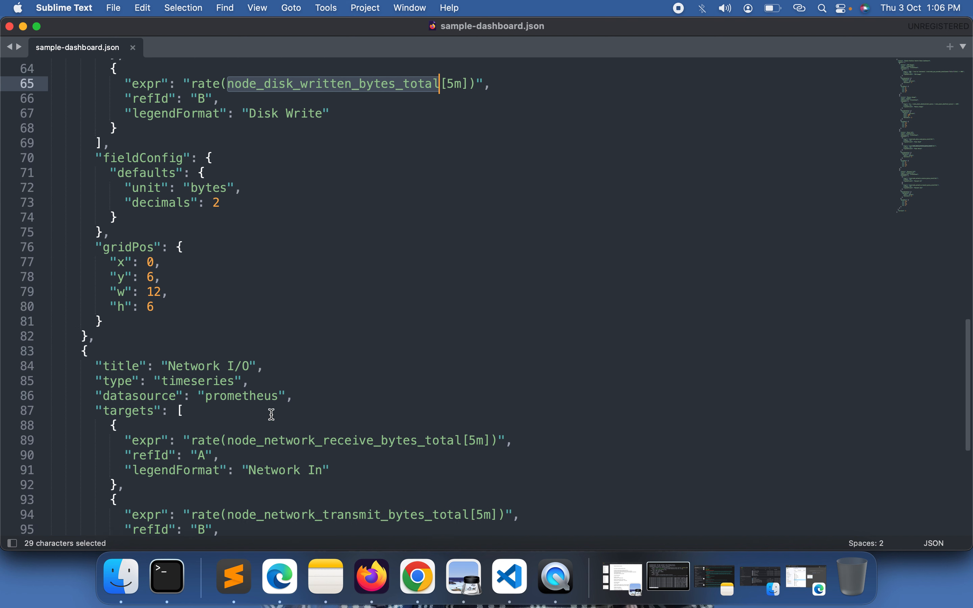
Examine the Network I/O panel's definition through the end of the JSON, and return to the beginning of the file
scroll(272, 415, "down", 2)
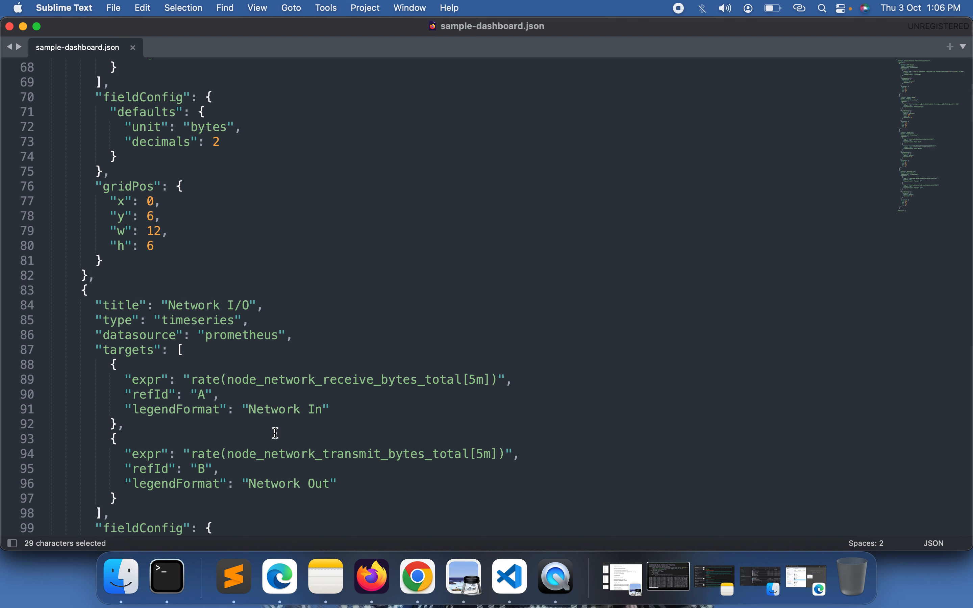
scroll(276, 434, "down", 2)
scroll(276, 434, "down", 2)
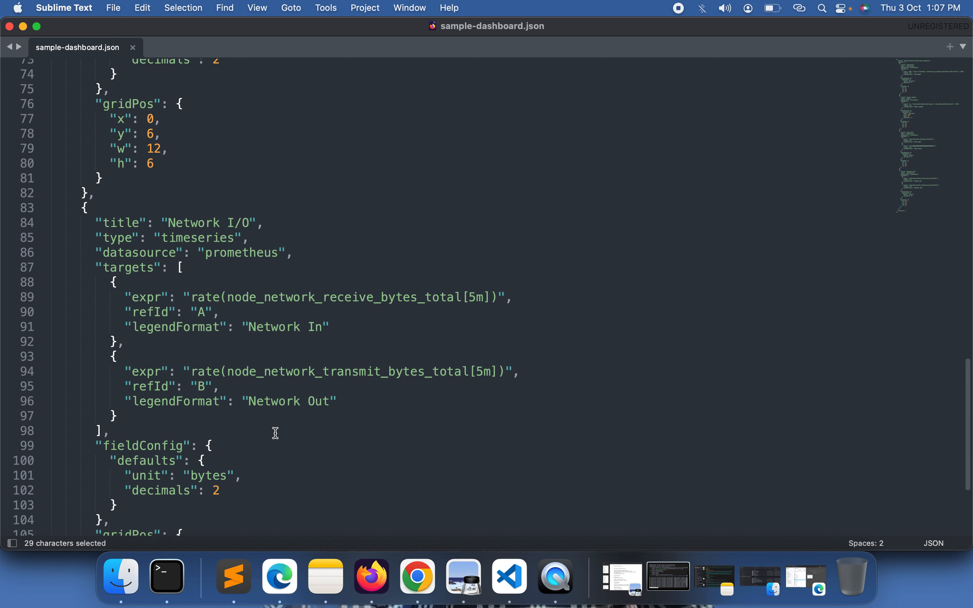
scroll(275, 433, "down", 3)
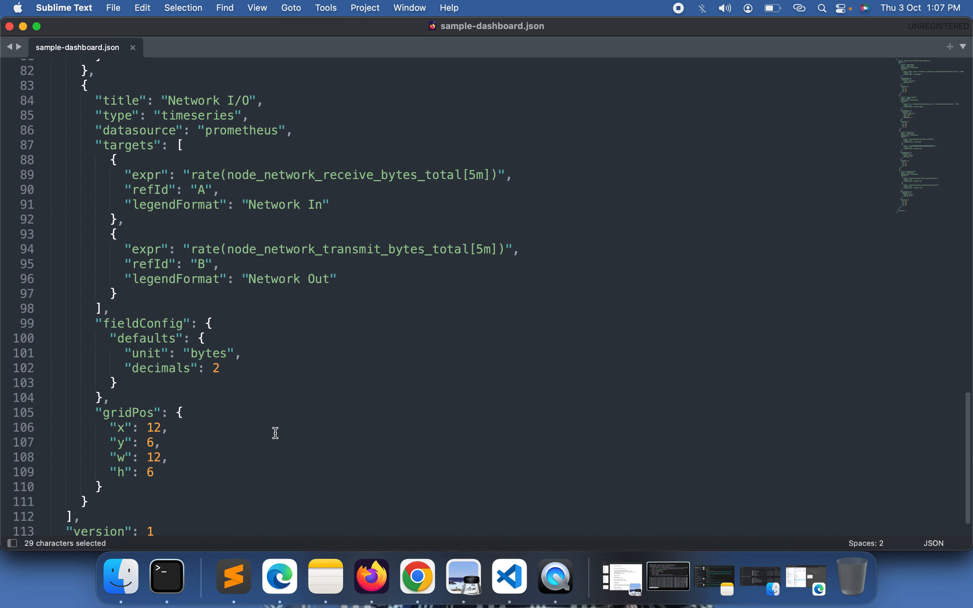
scroll(276, 433, "up", 10)
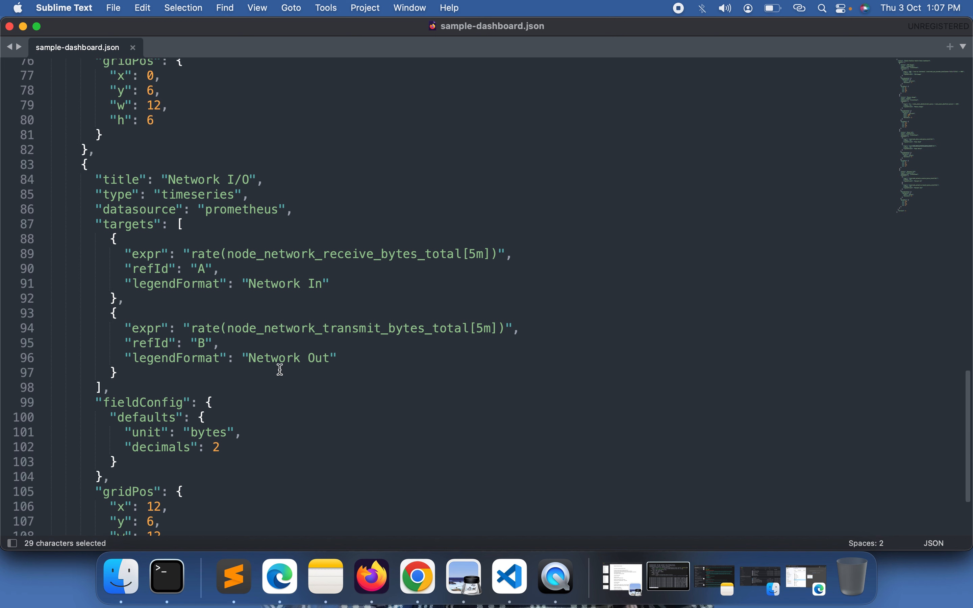
scroll(279, 278, "up", 20)
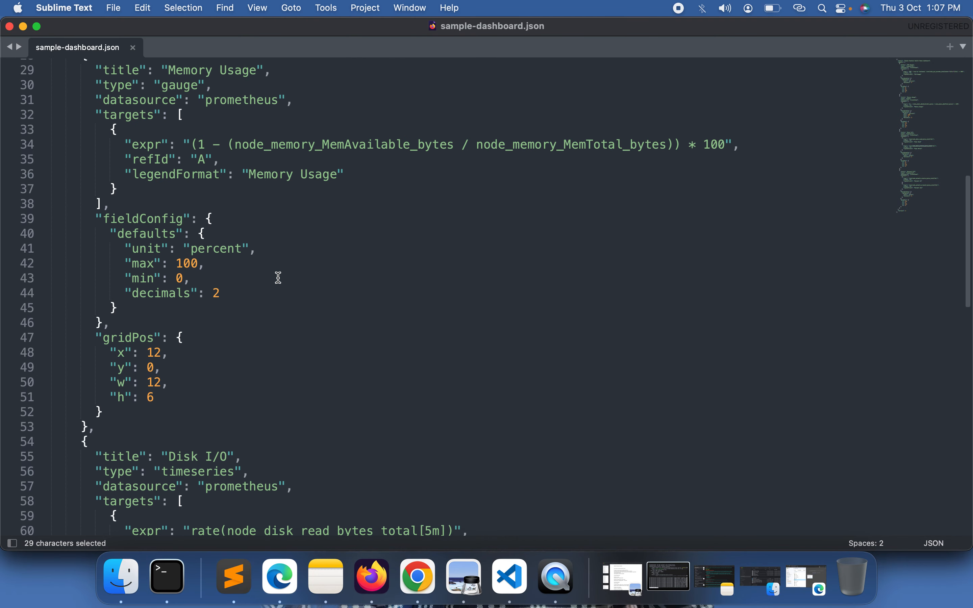
scroll(279, 277, "up", 4)
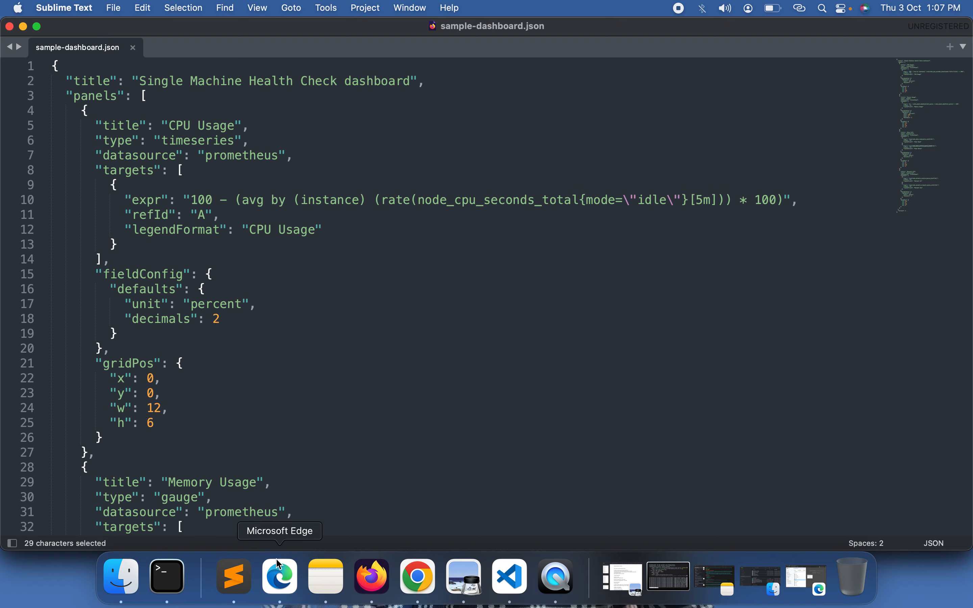
Switch to Grafana in Chrome, leave the new dashboard for the Dashboards overview, and start a dashboard import
left_click(420, 587)
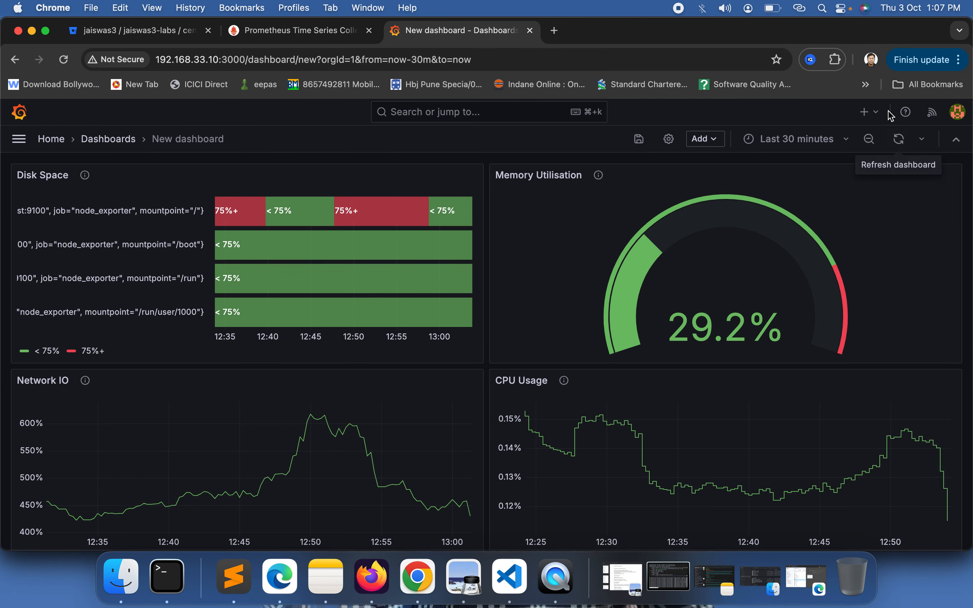
left_click(880, 115)
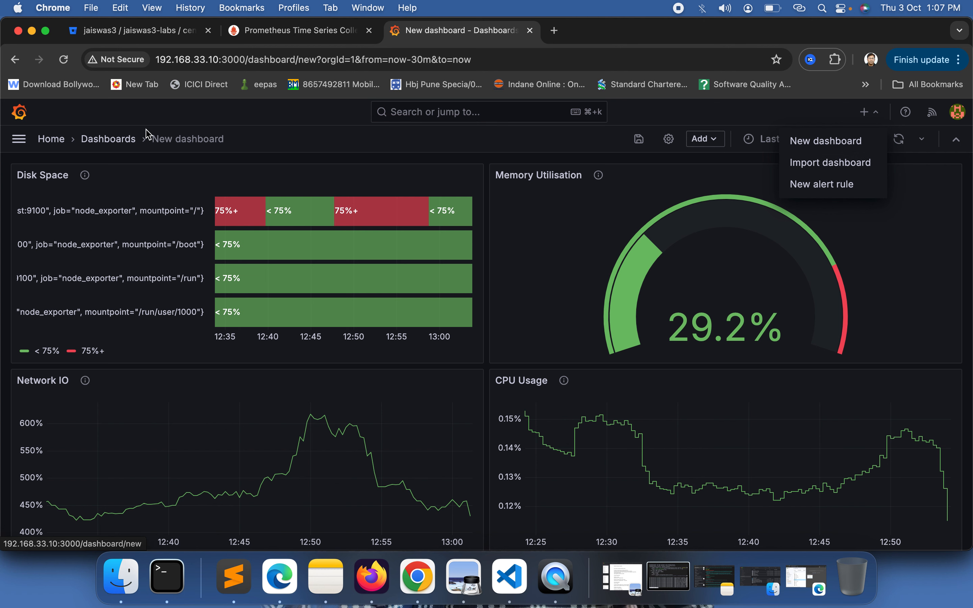
left_click(112, 144)
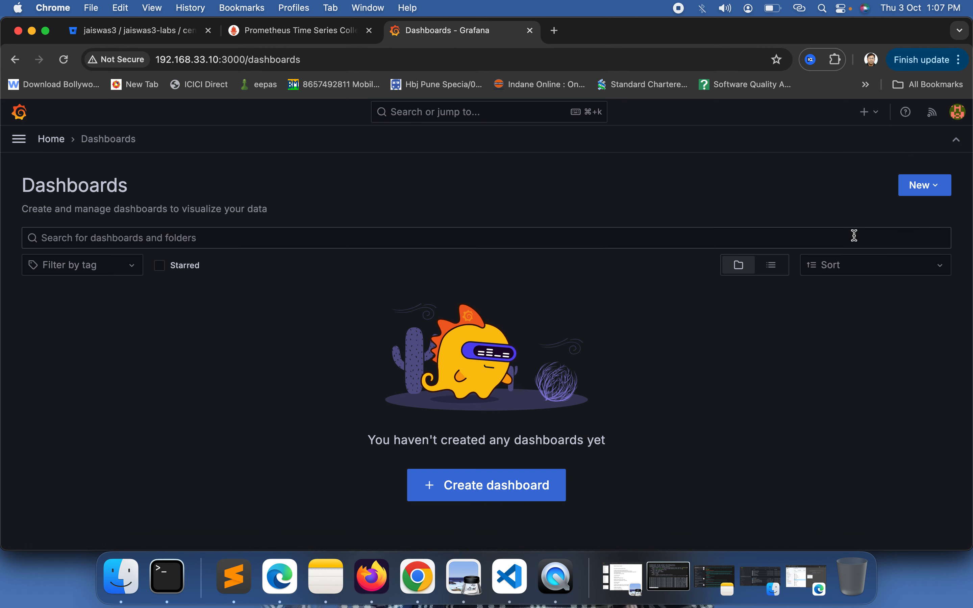
left_click(935, 189)
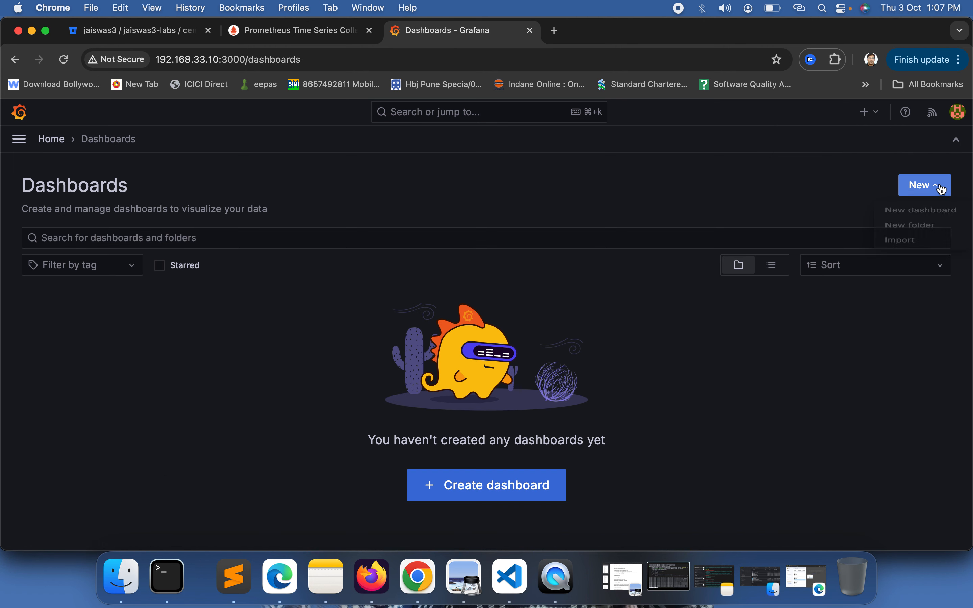
left_click(901, 263)
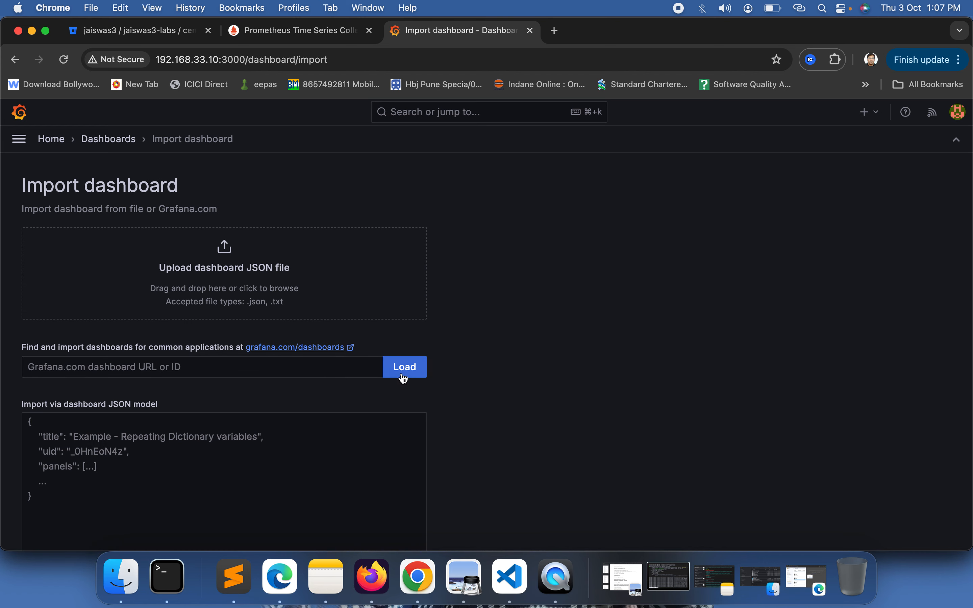
Upload sample-dashboard.json from the Desktop folder and import it under the name Single Machine Health Check dashboard
left_click(226, 252)
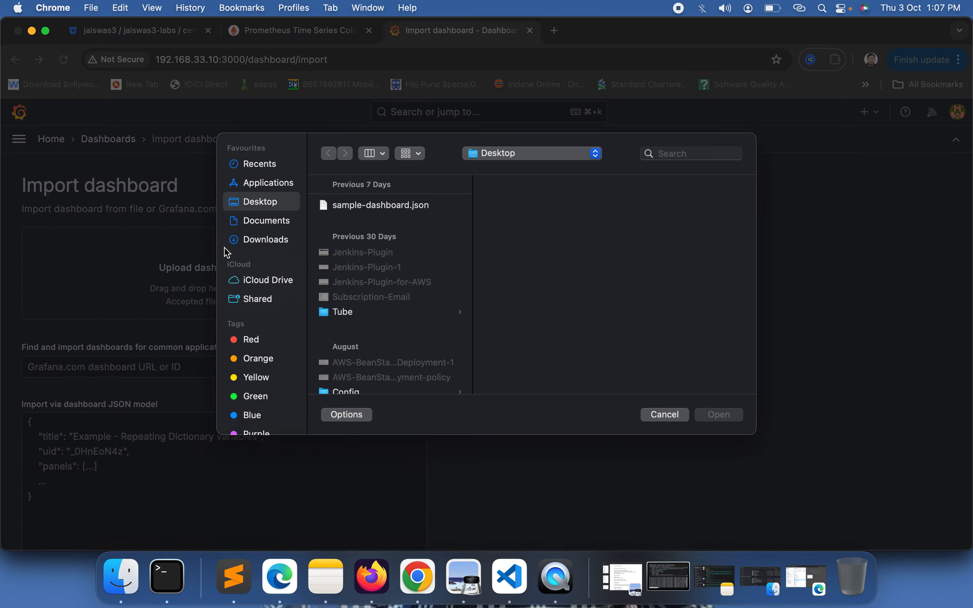
left_click(367, 209)
left_click(714, 415)
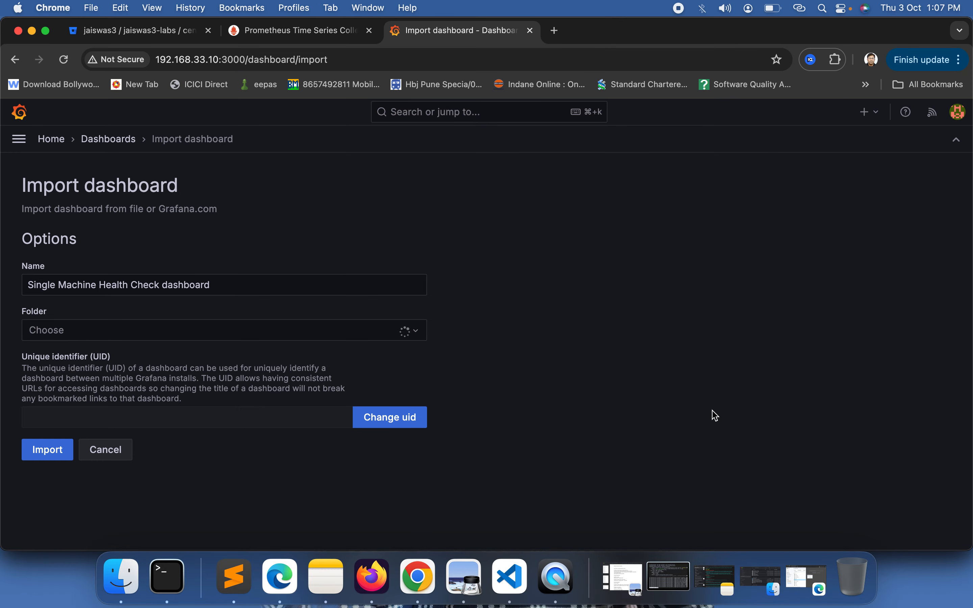
left_click(47, 450)
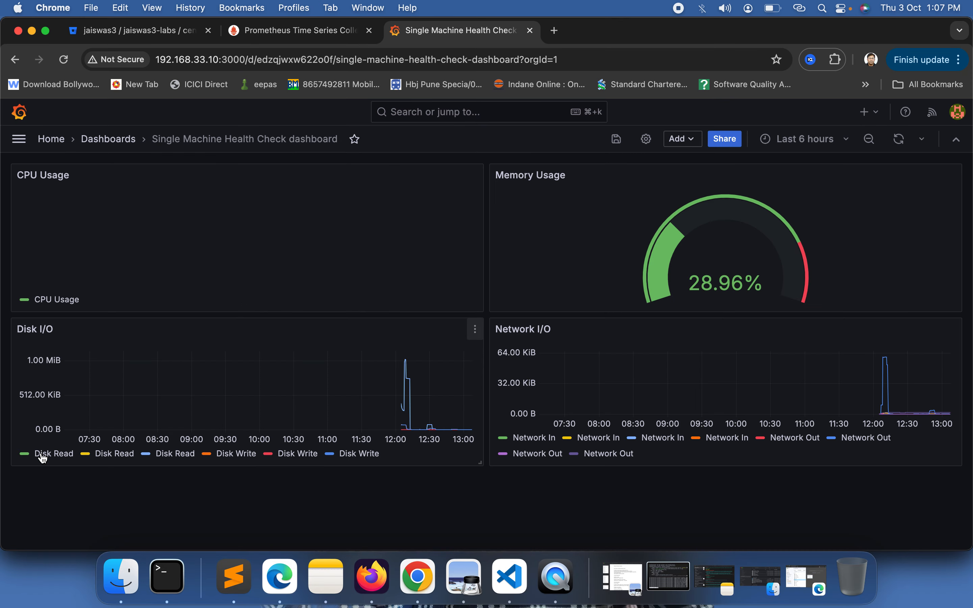